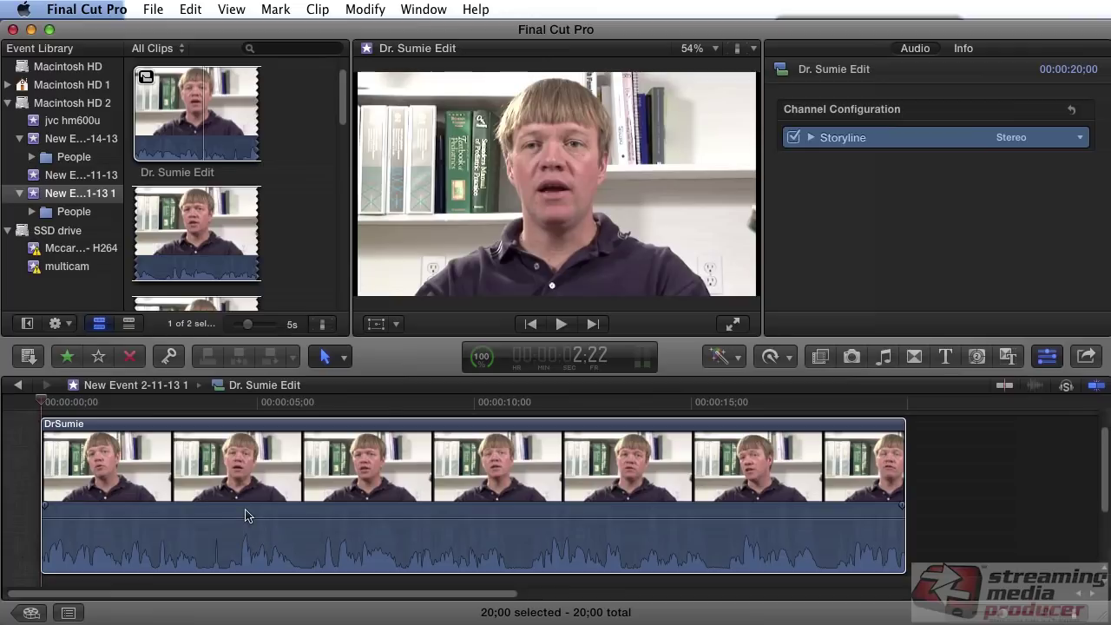
Step: Play a short section of the interview clip from just before the four-second mark
left_click(200, 404)
key("space")
key("space")
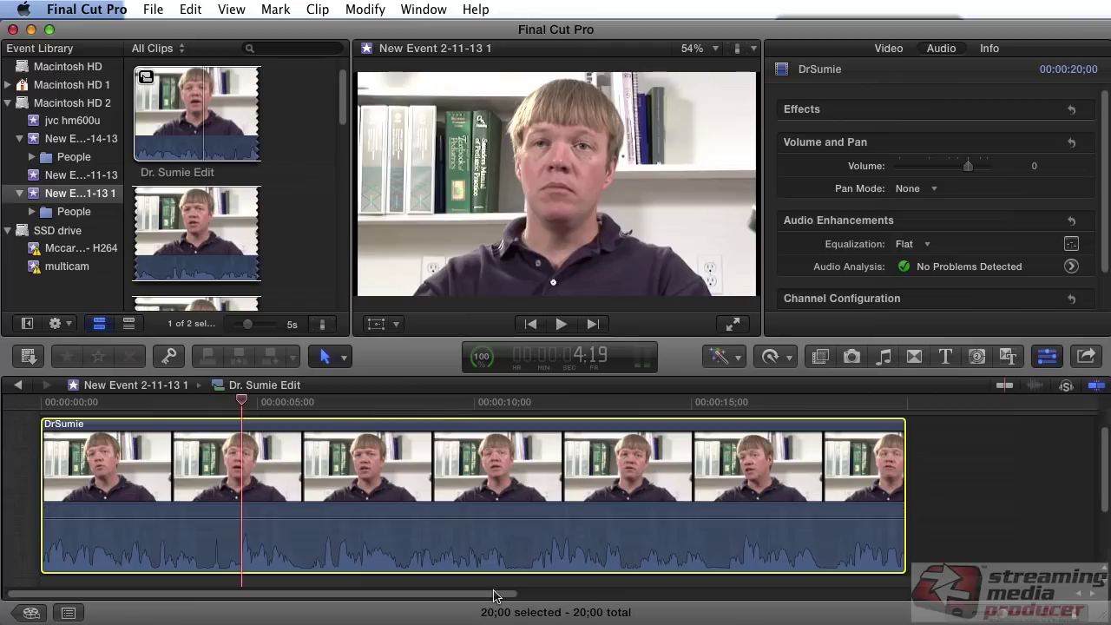
Step: Extend the end of the interview clip to a length of 25;07 and play the added section around the audio spike
left_click(905, 460)
left_click_drag(1061, 463, 1049, 469)
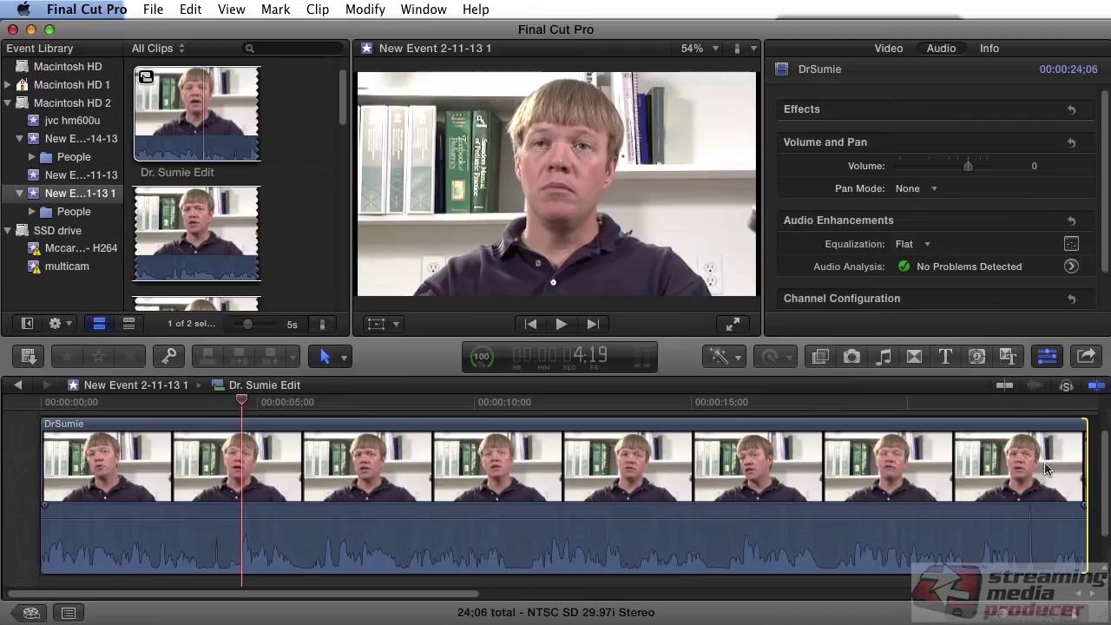
left_click_drag(456, 595, 580, 610)
left_click_drag(848, 500, 1021, 505)
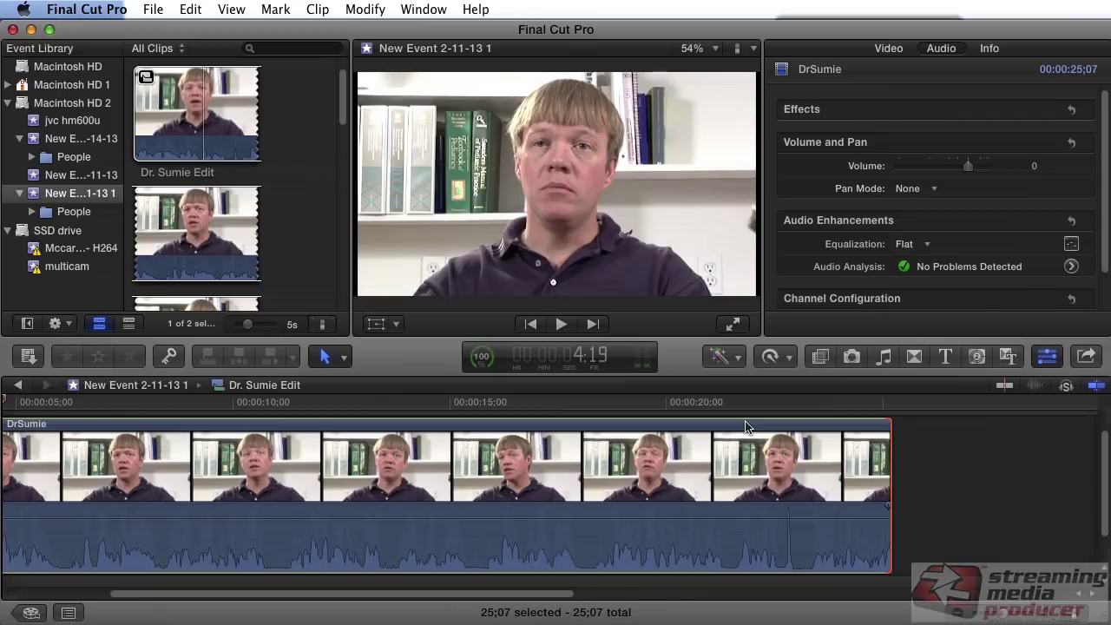
key("space")
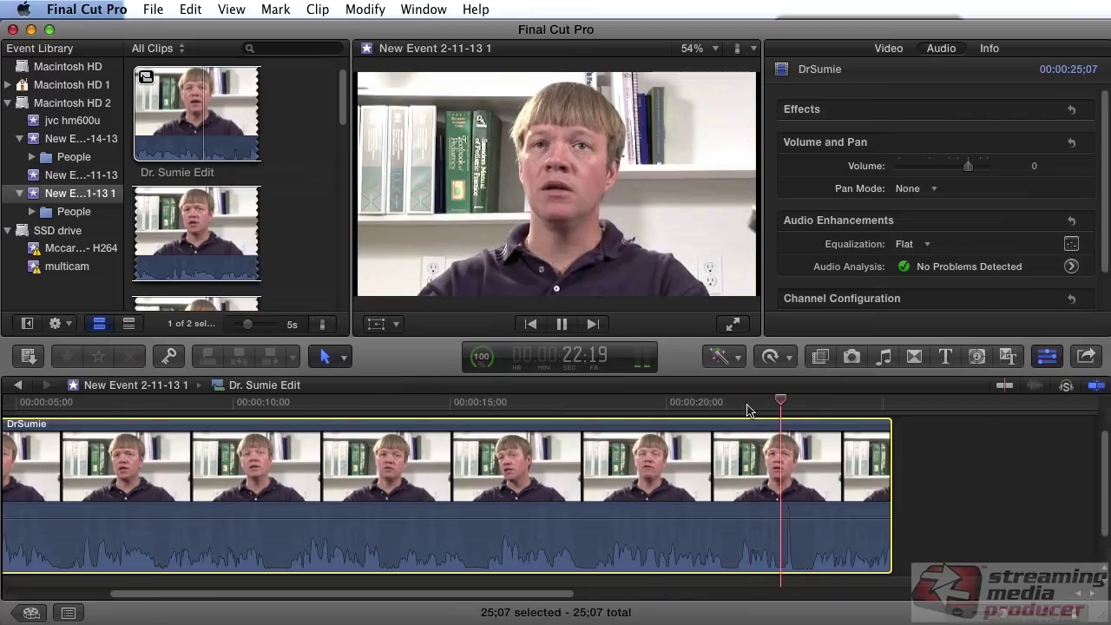
key("space")
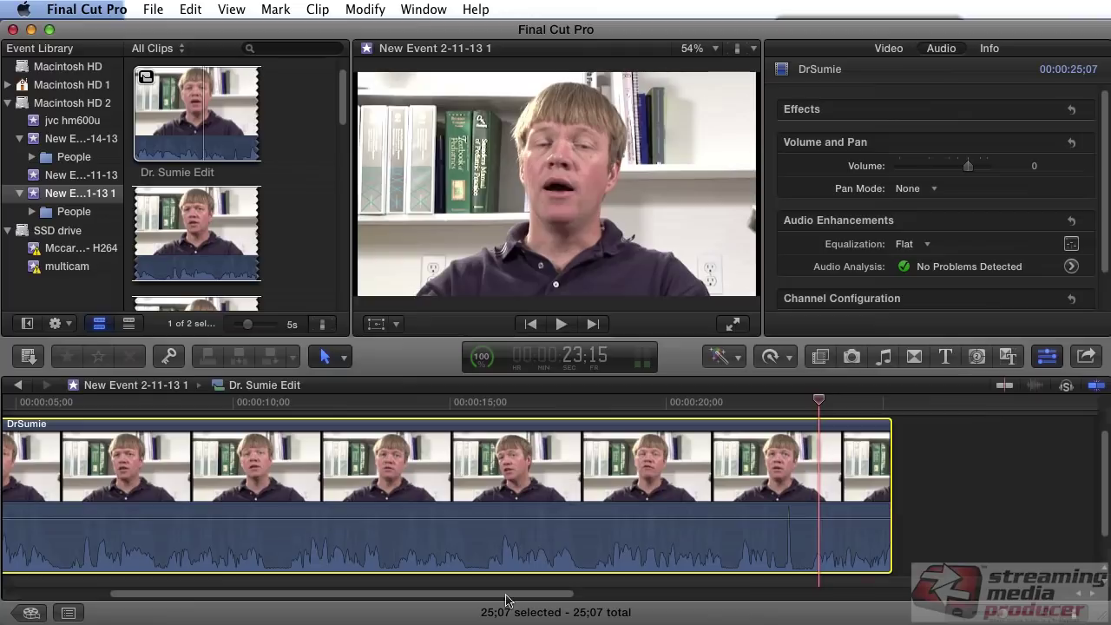
Step: Zoom the timeline out to fit the whole interview clip and try to extend its end further
left_click_drag(507, 596, 486, 598)
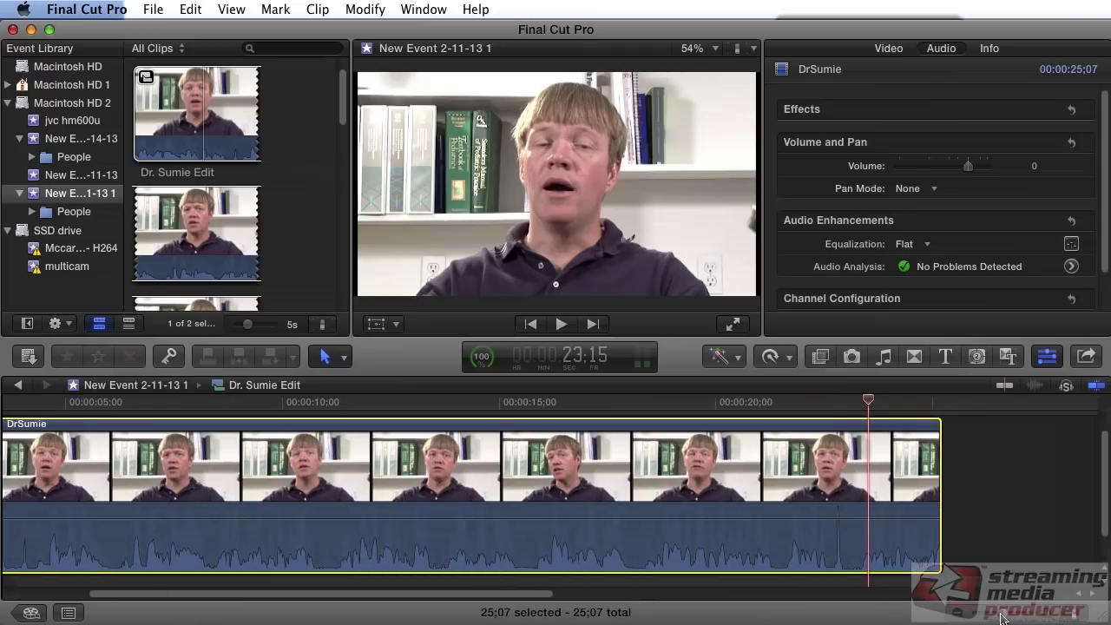
left_click(999, 617)
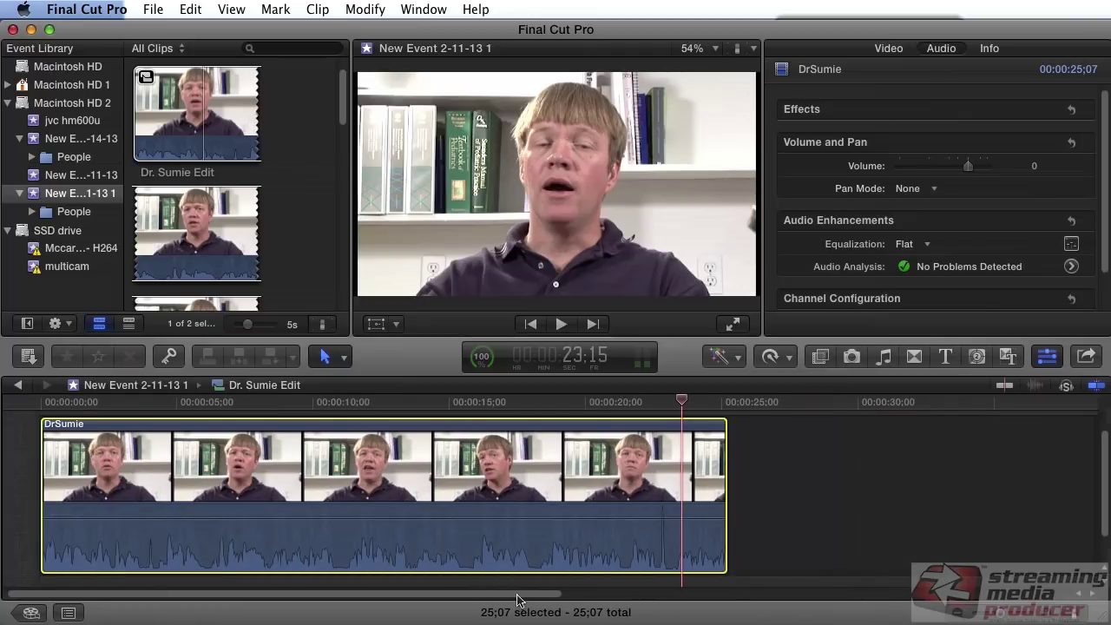
mouse_move(725, 521)
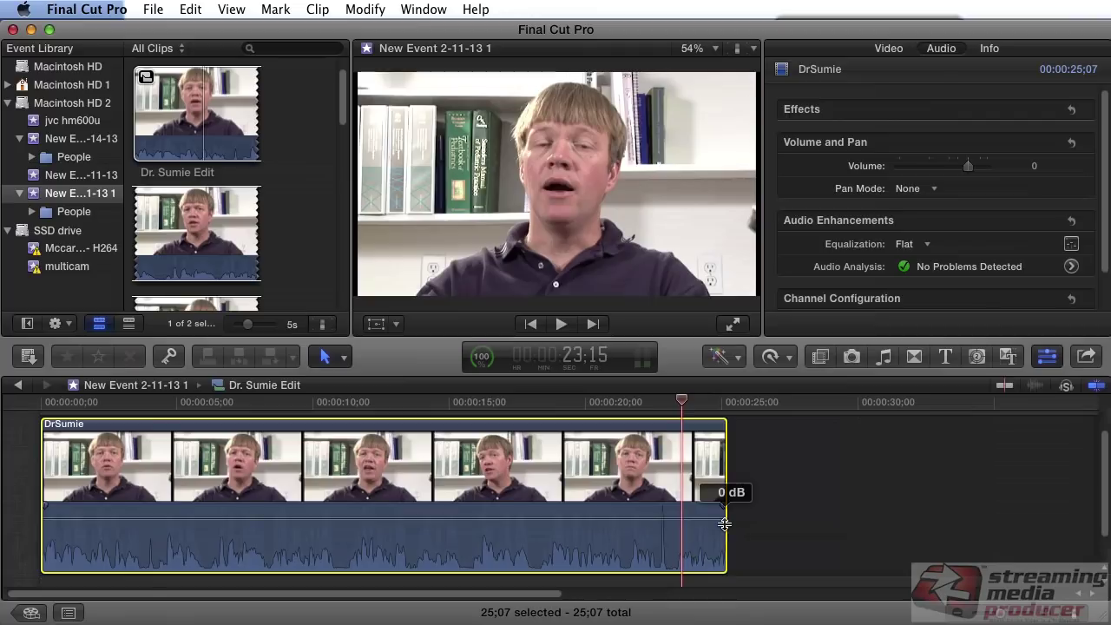
left_click_drag(726, 521, 900, 516)
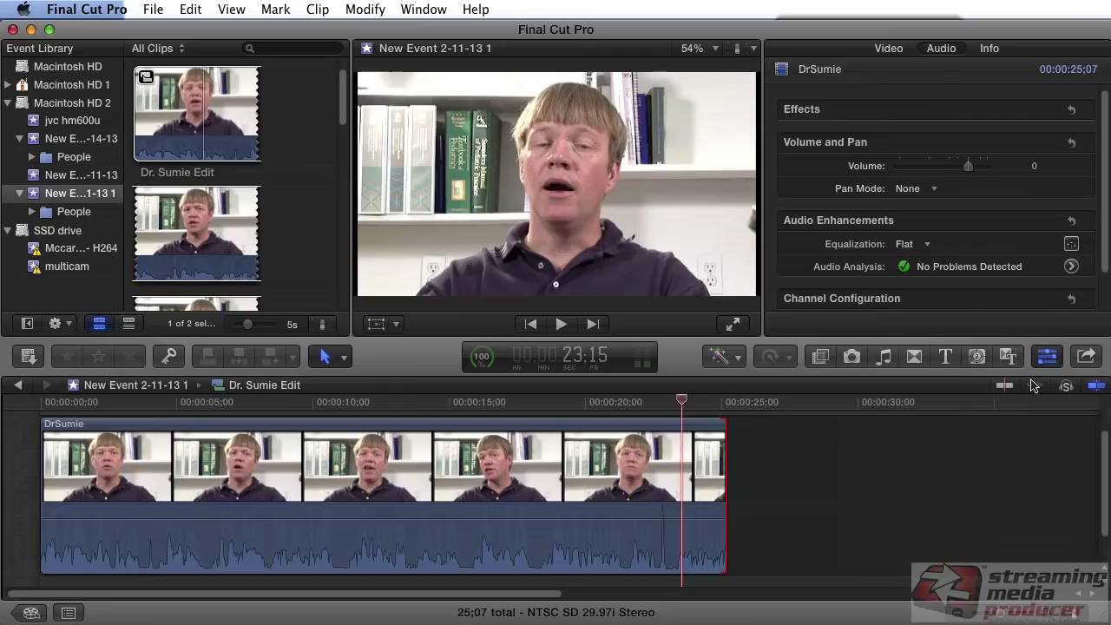
Step: Reopen the inspector for the selected interview clip and show its Audio Enhancements settings
left_click(1047, 356)
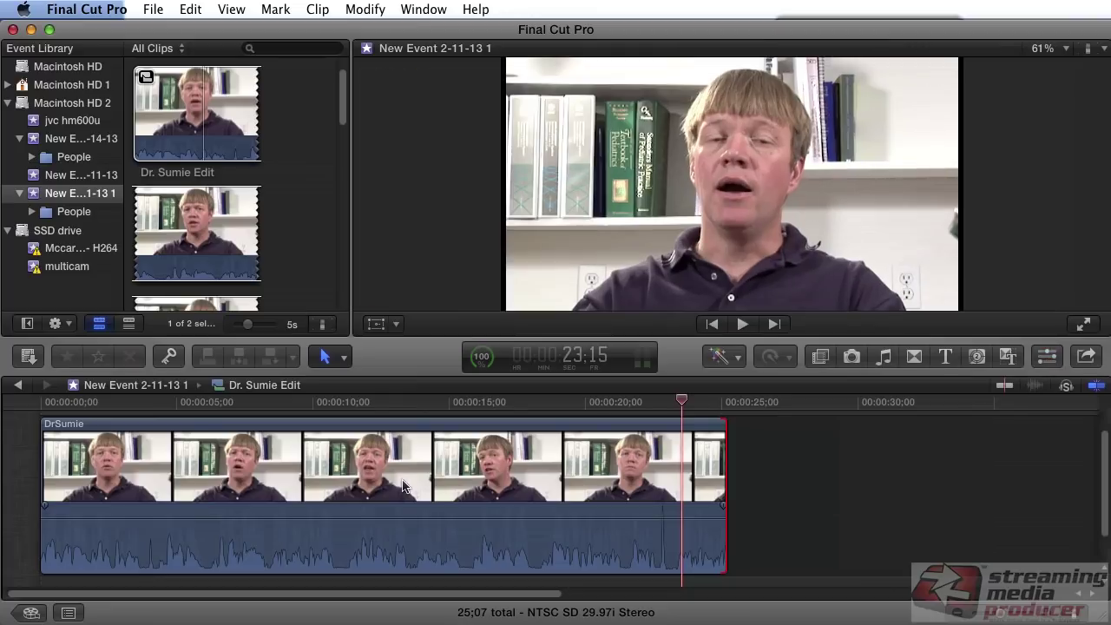
left_click(403, 486)
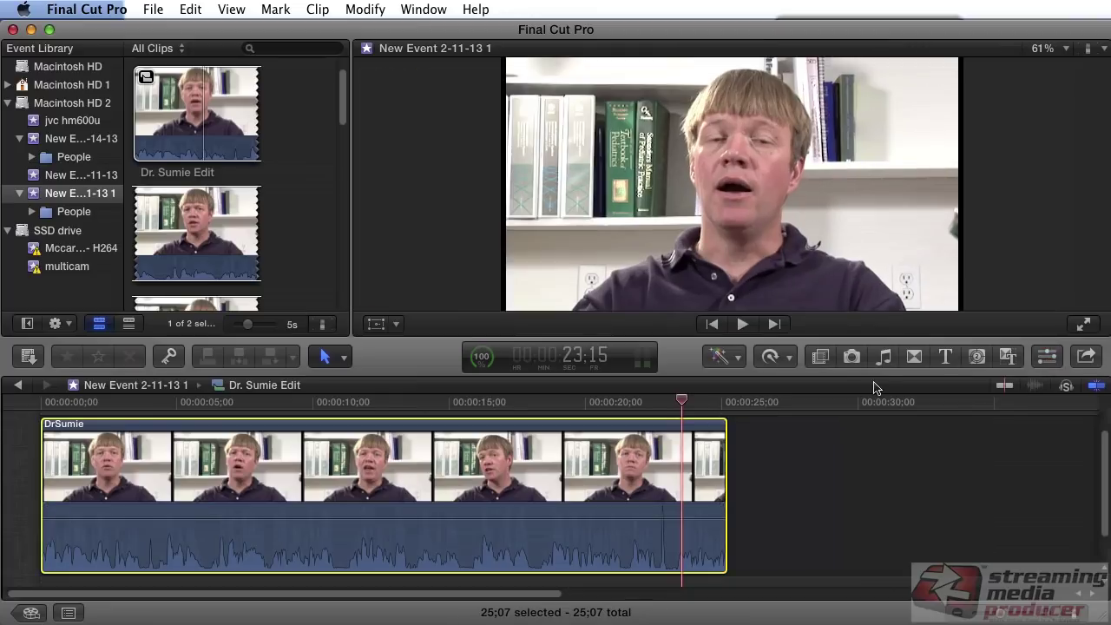
left_click(1046, 359)
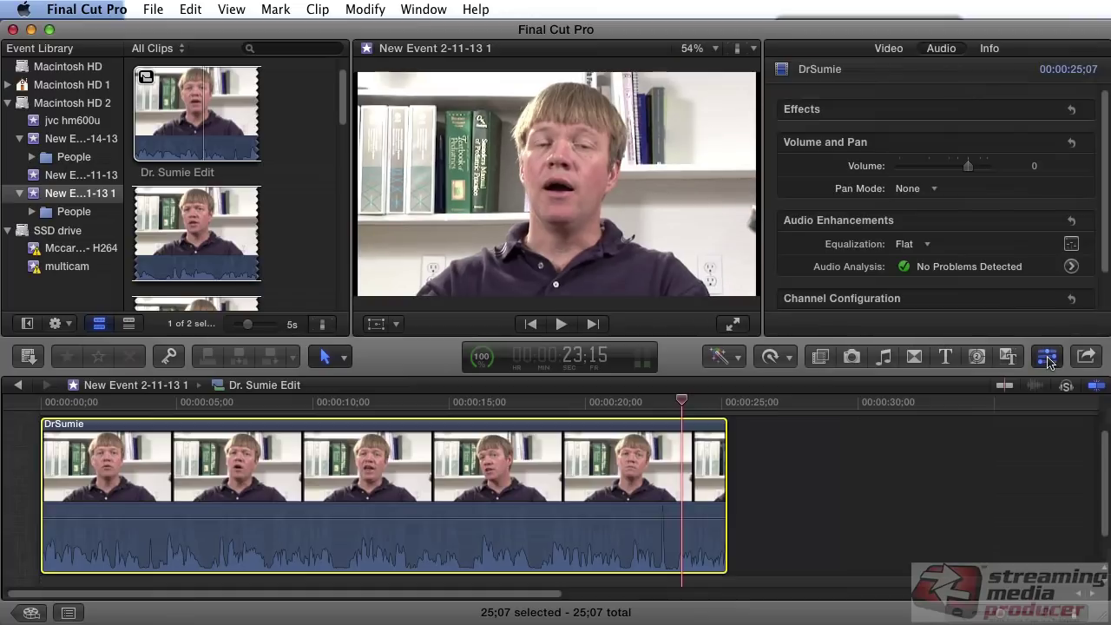
left_click(888, 49)
left_click(939, 49)
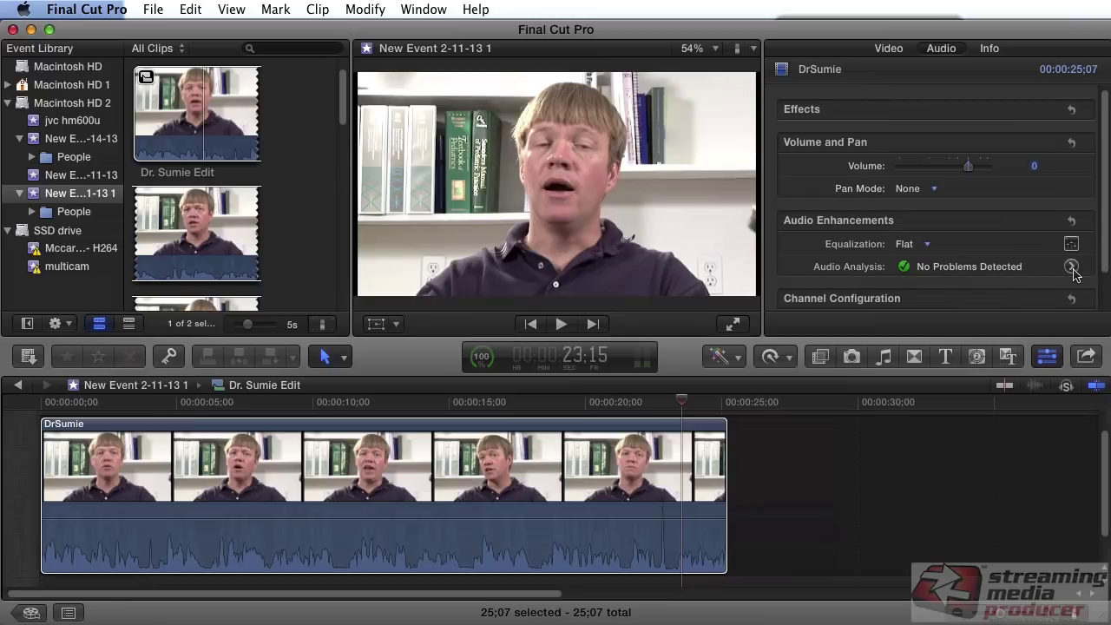
scroll(1075, 275, "right", 5)
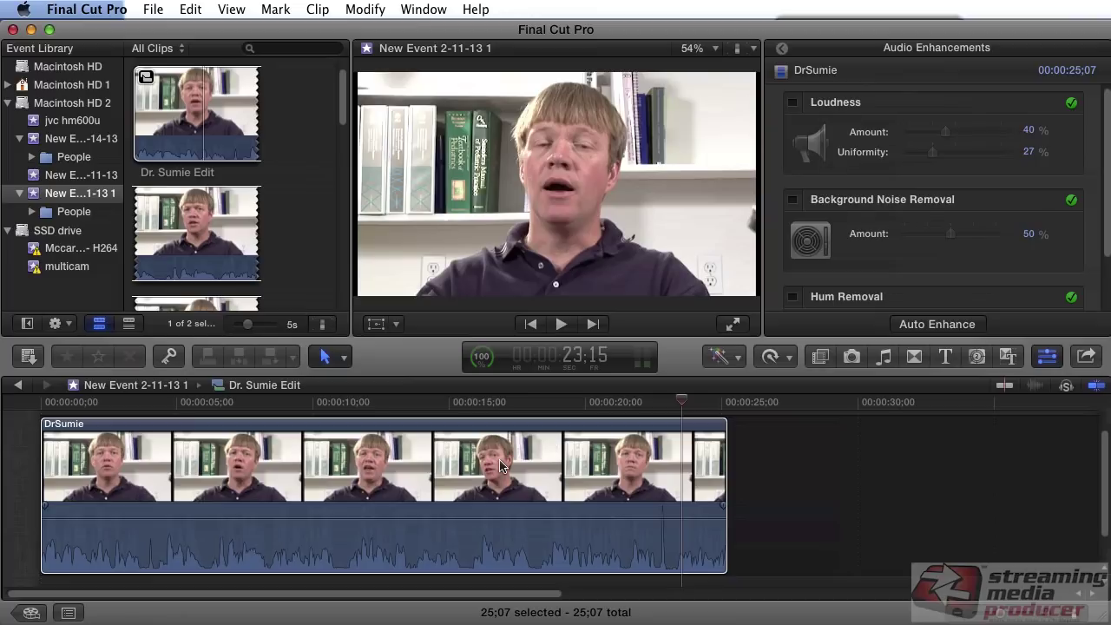
Step: Break apart the interview clip into separate video and audio items, and select only the audio clip
left_click(460, 469)
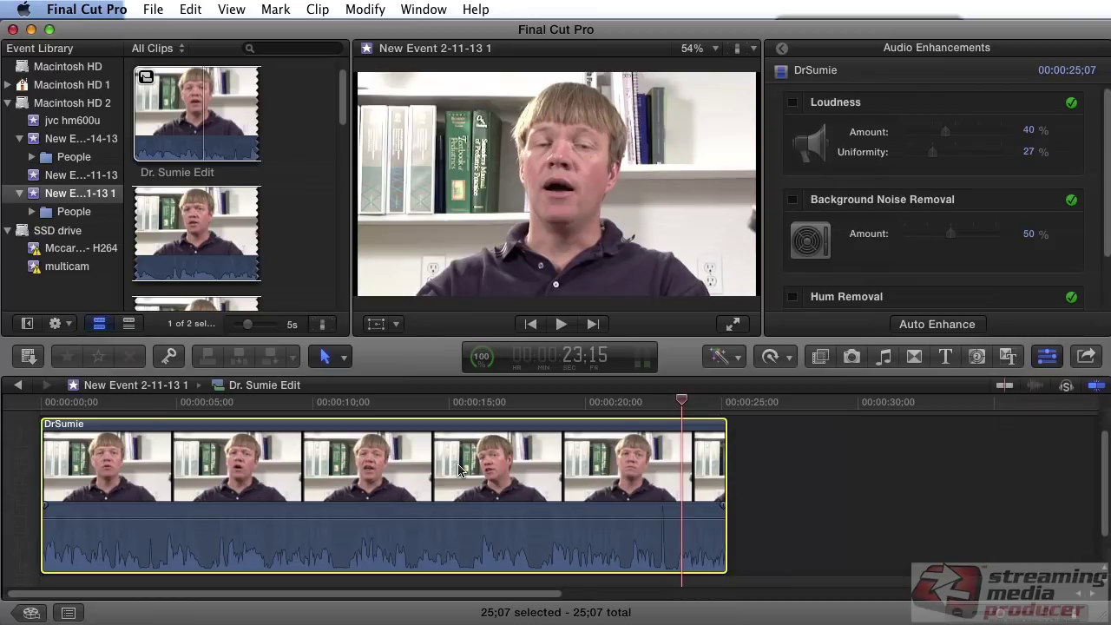
left_click(335, 10)
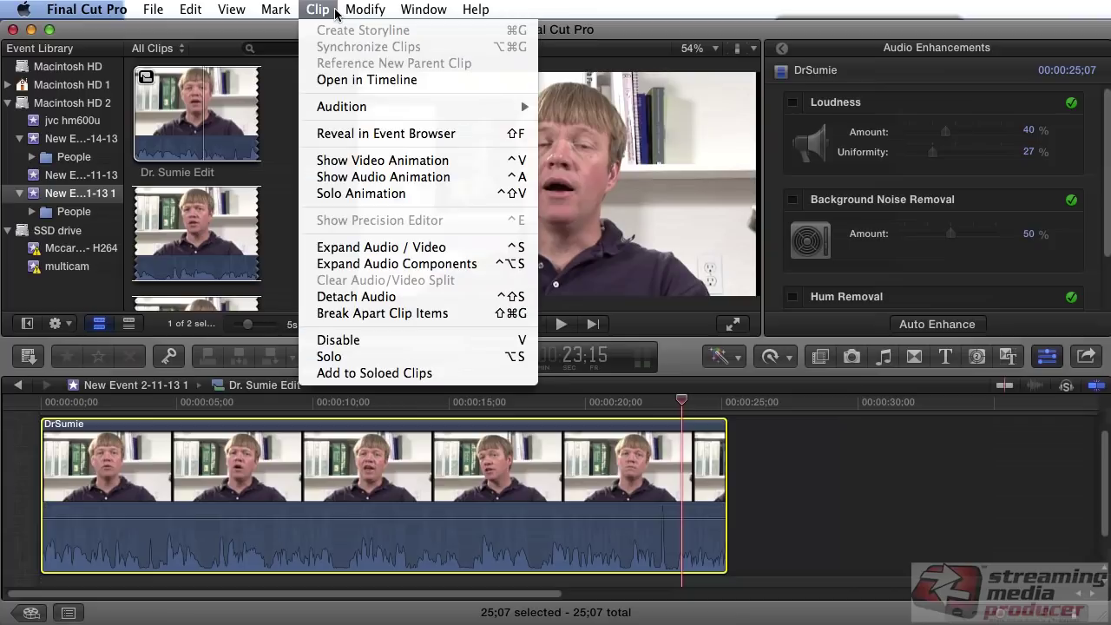
left_click(402, 315)
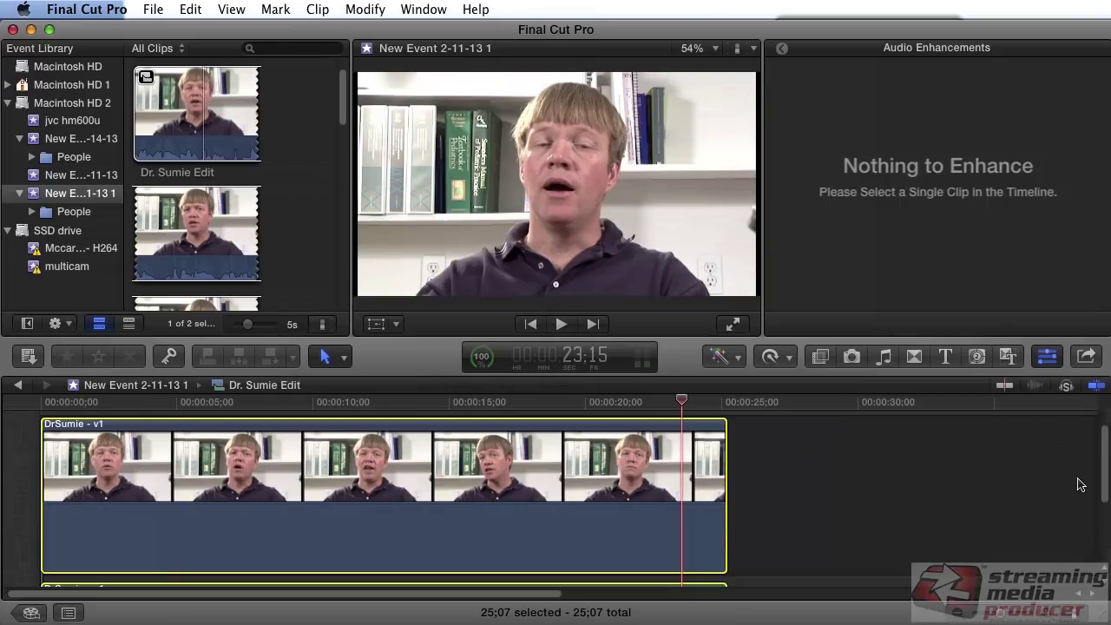
scroll(1103, 474, "down", 5)
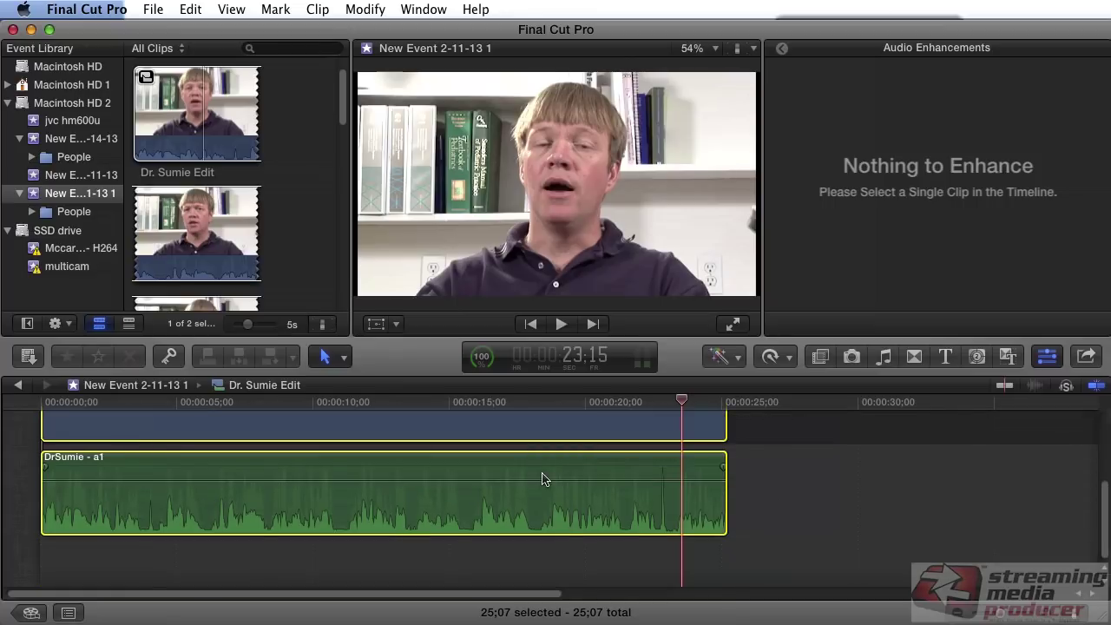
left_click(799, 503)
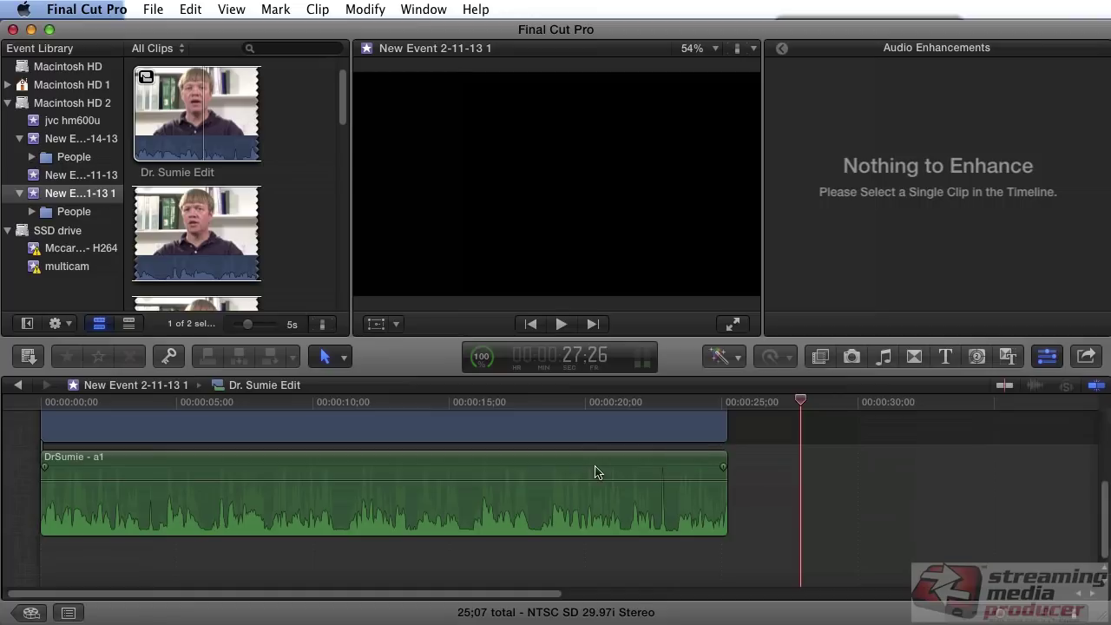
left_click(596, 472)
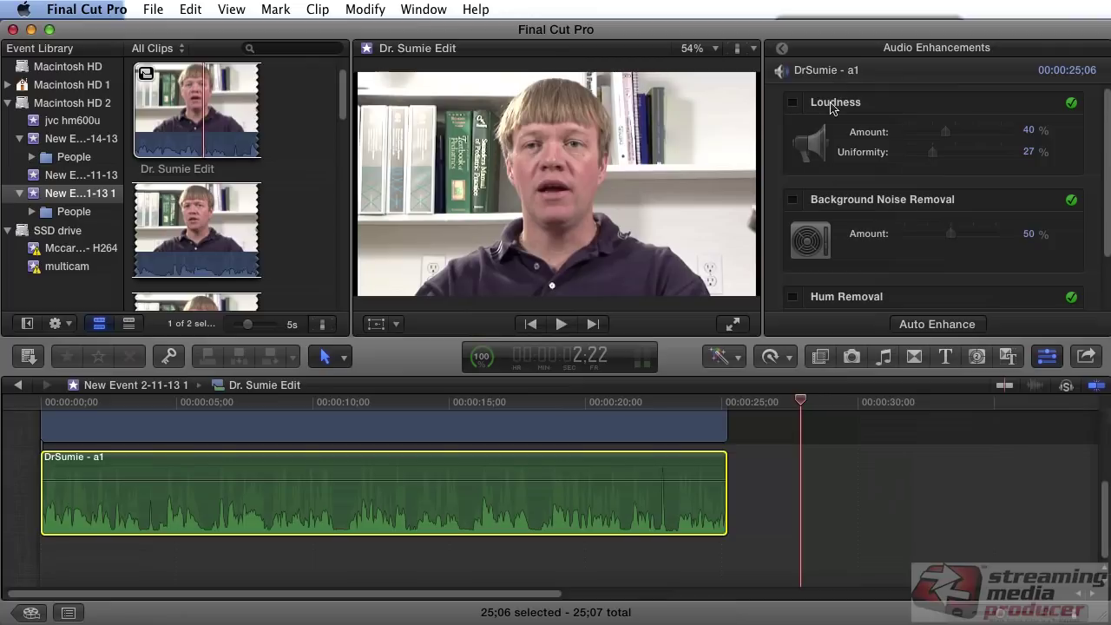
Step: Raise the audio clip's volume level to 12 dB, and reduce it to about 9 dB
left_click_drag(571, 480, 570, 480)
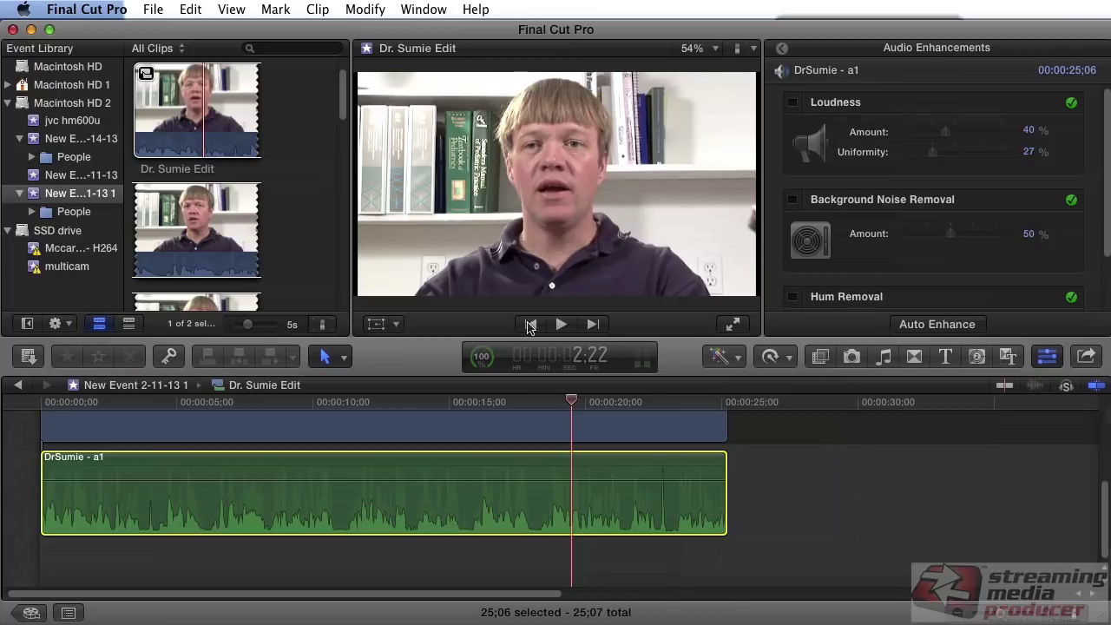
mouse_move(452, 481)
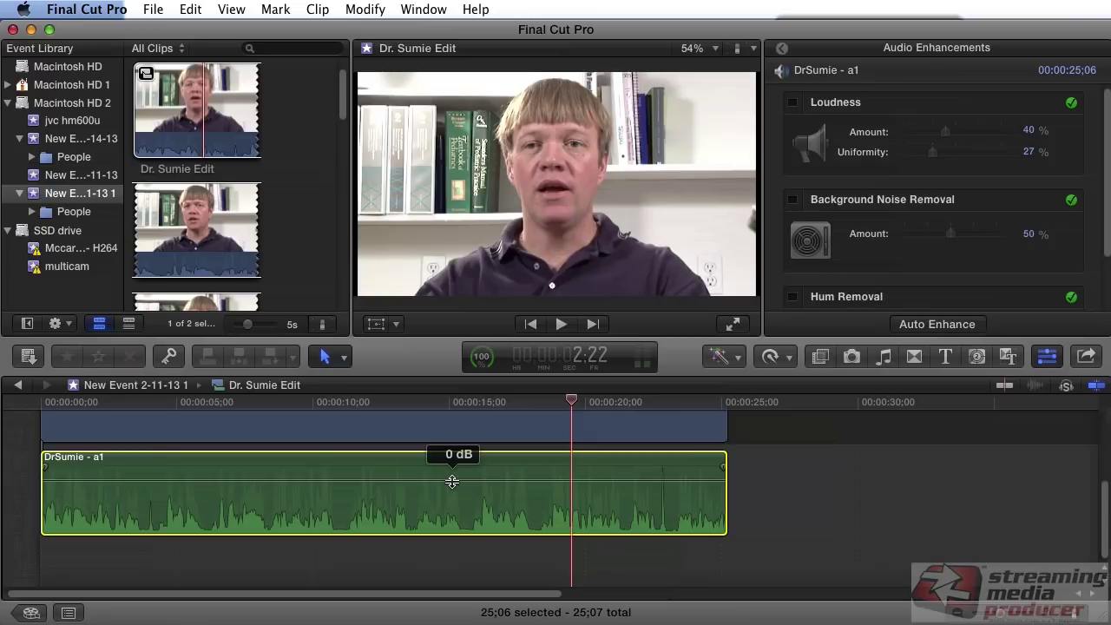
left_click_drag(452, 481, 454, 466)
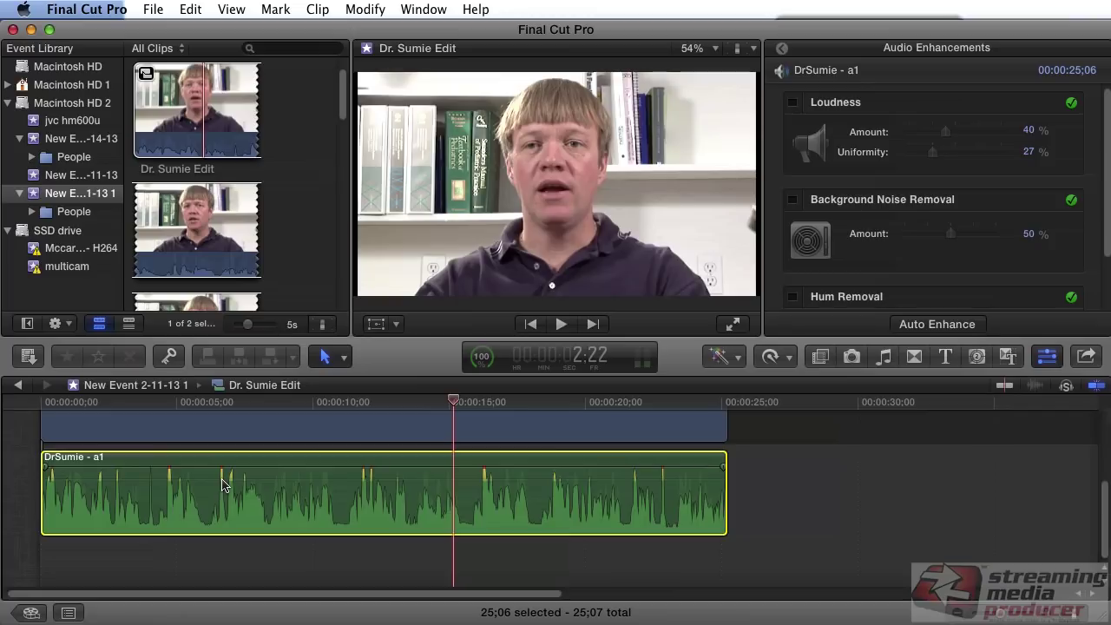
mouse_move(397, 467)
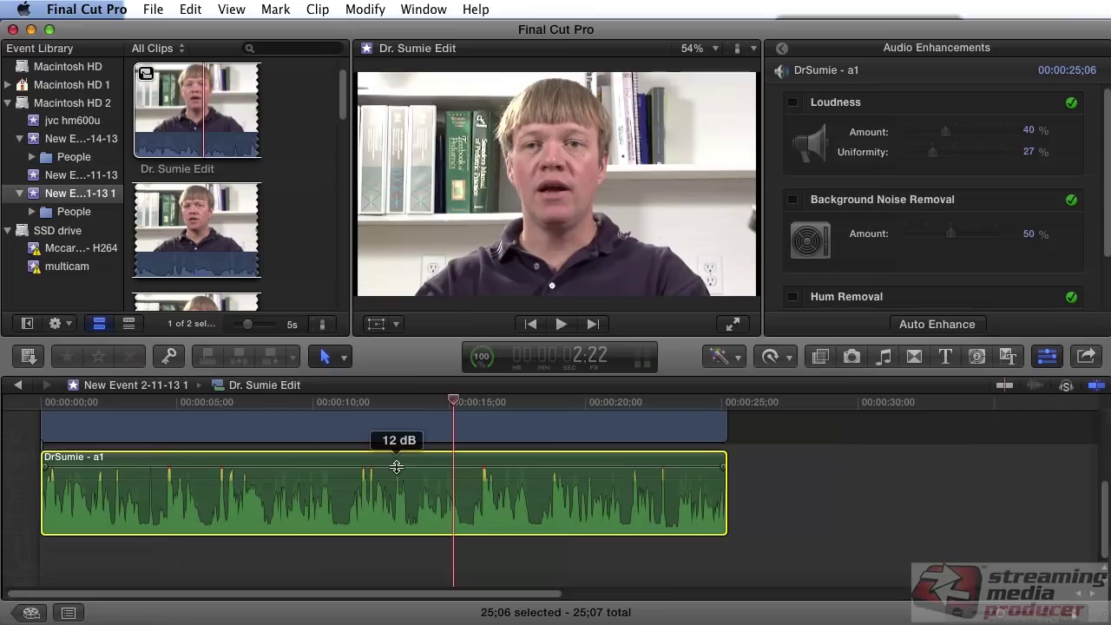
left_click_drag(397, 467, 398, 468)
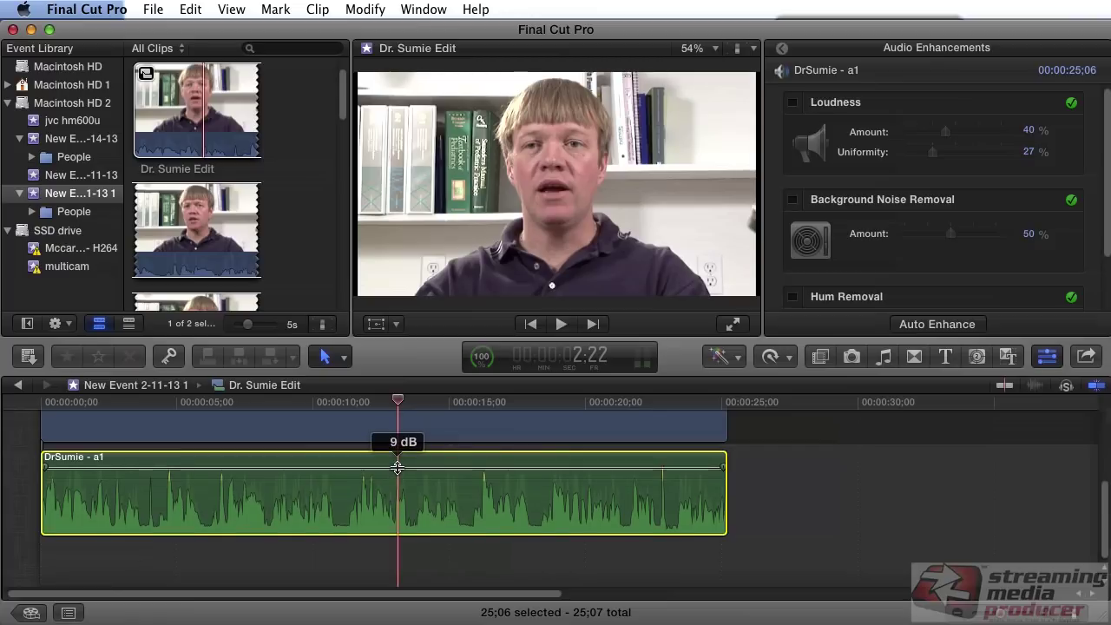
left_click_drag(397, 468, 398, 469)
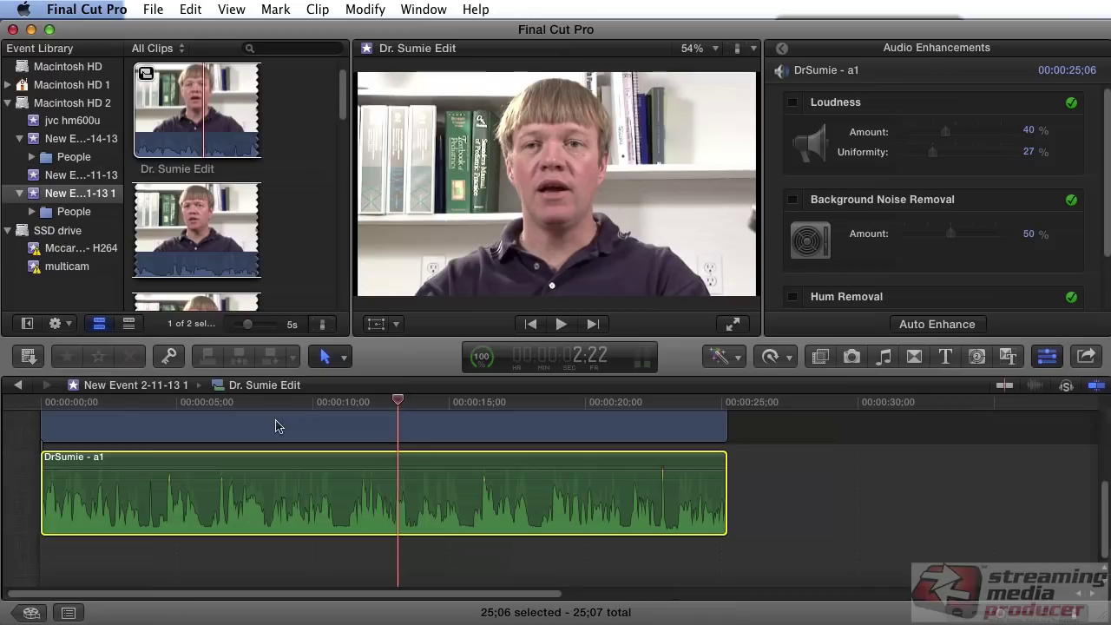
Step: Return the audio clip's volume to 0 dB and play the passage around the ten-second mark twice
left_click(330, 403)
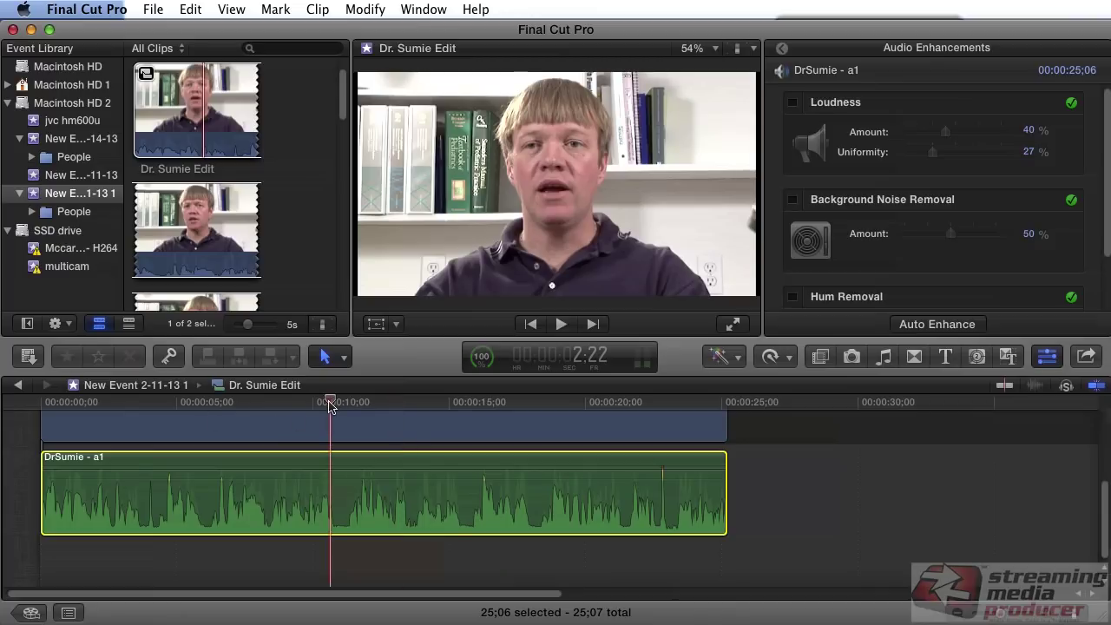
left_click_drag(301, 469, 304, 480)
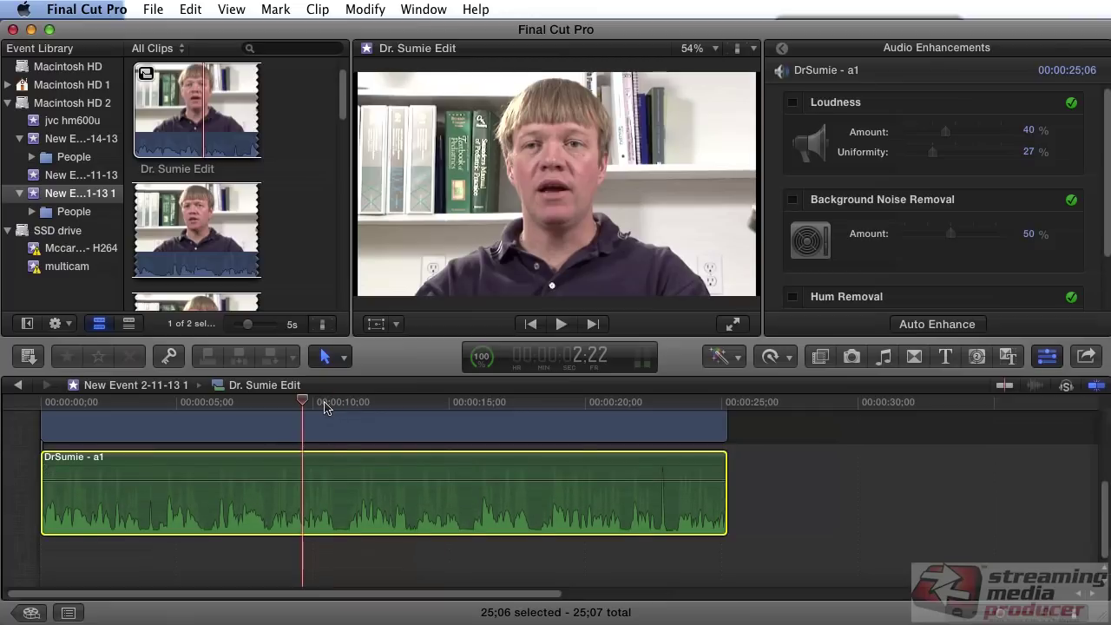
key("space")
key("space")
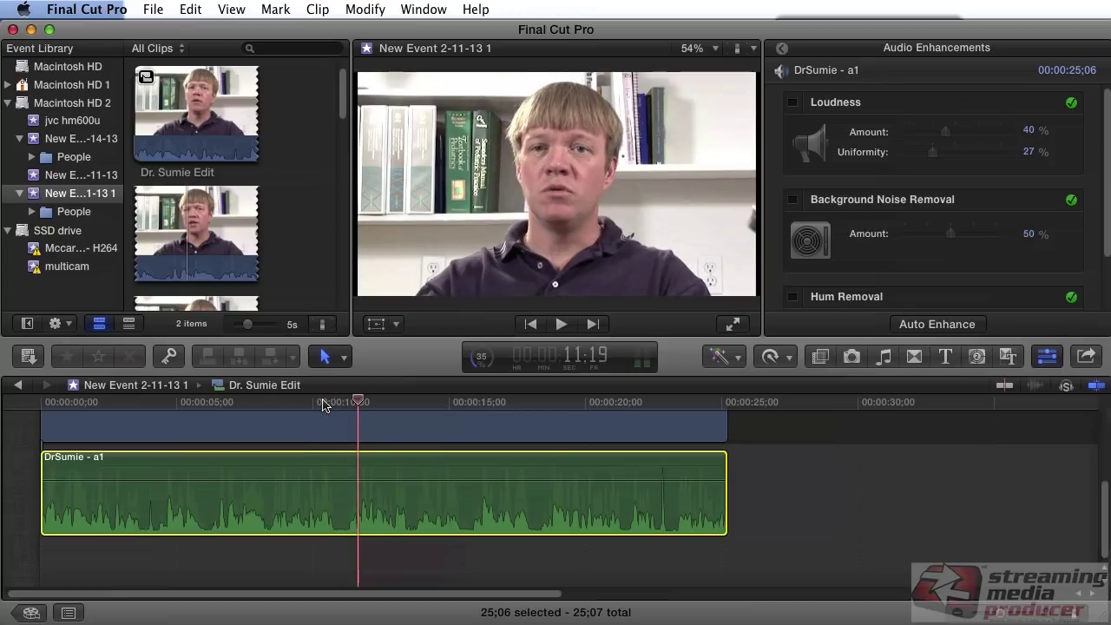
left_click(322, 404)
key("space")
key("space")
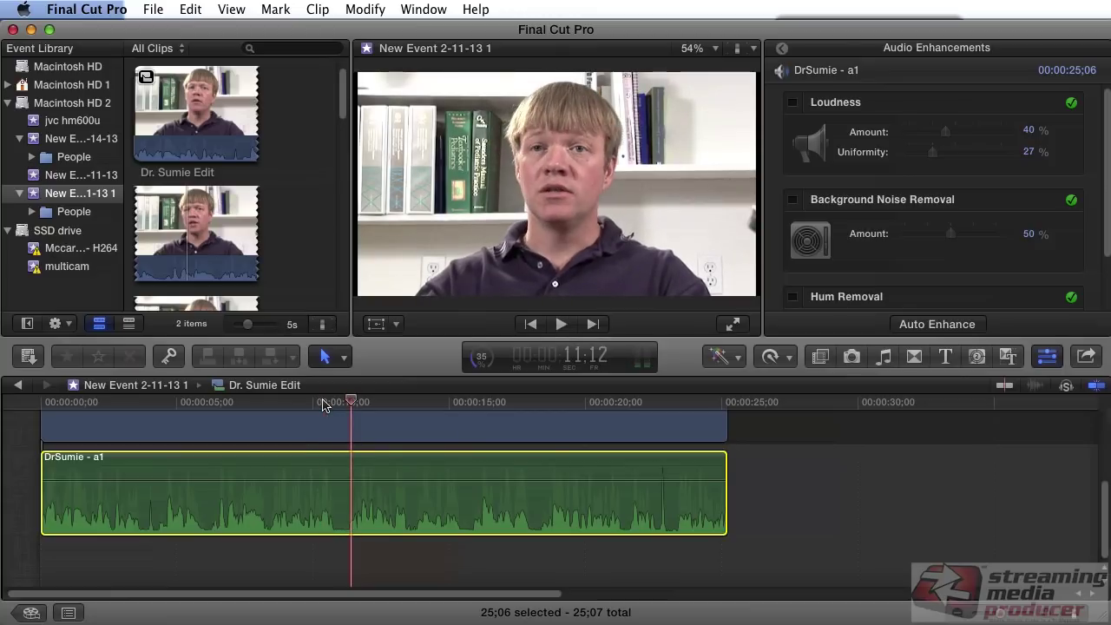
Step: Raise the audio clip's volume to 8 dB and play the passage around the ten-second mark again
mouse_move(322, 482)
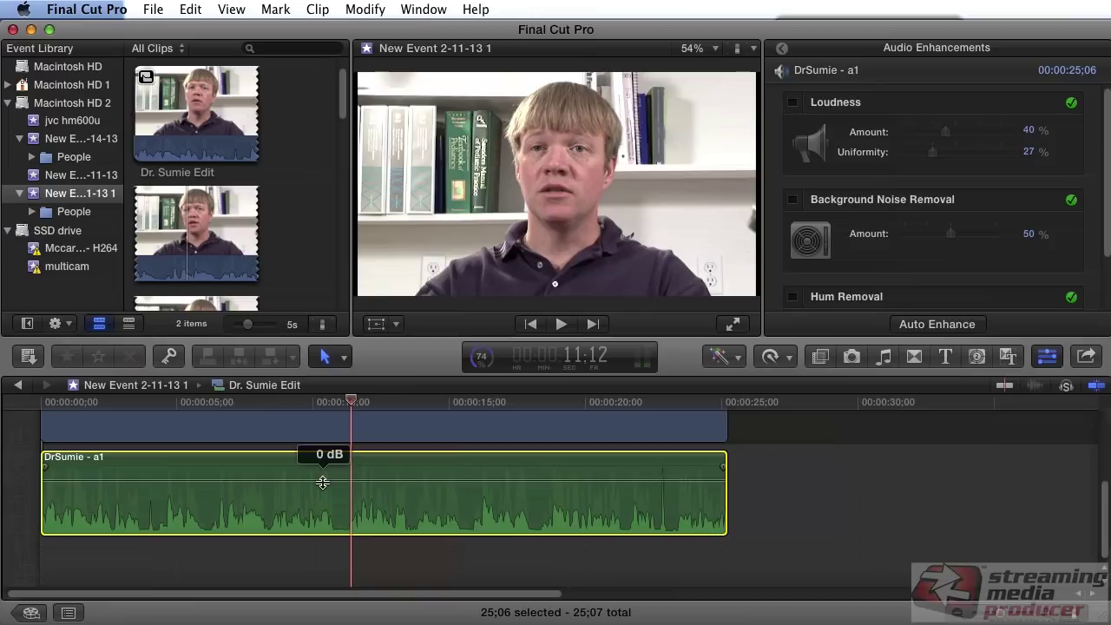
left_click_drag(323, 482, 323, 470)
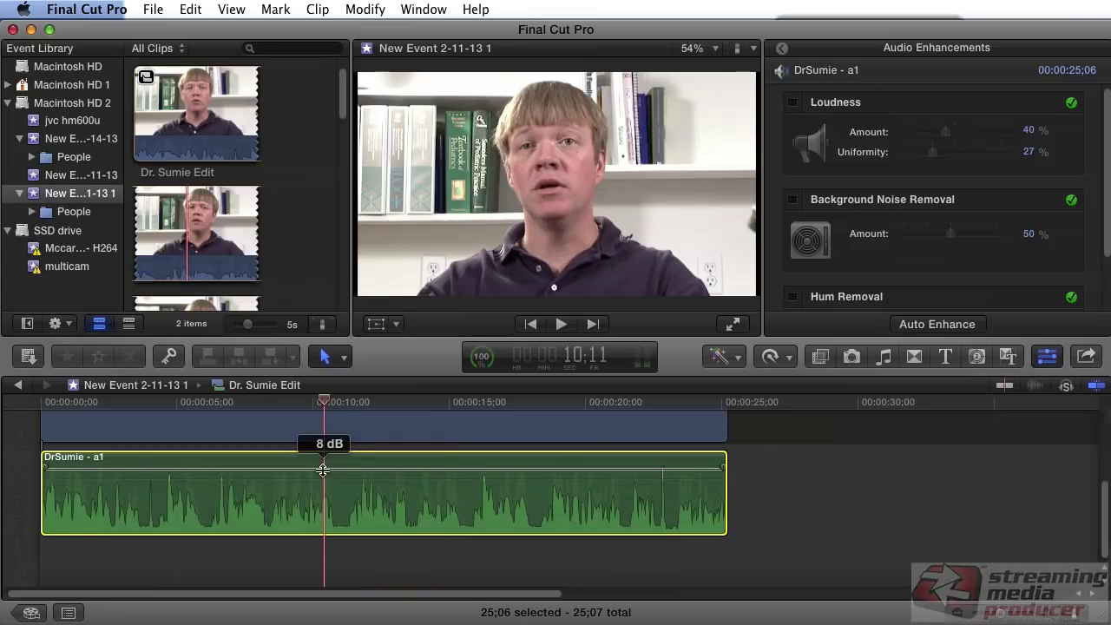
key("space")
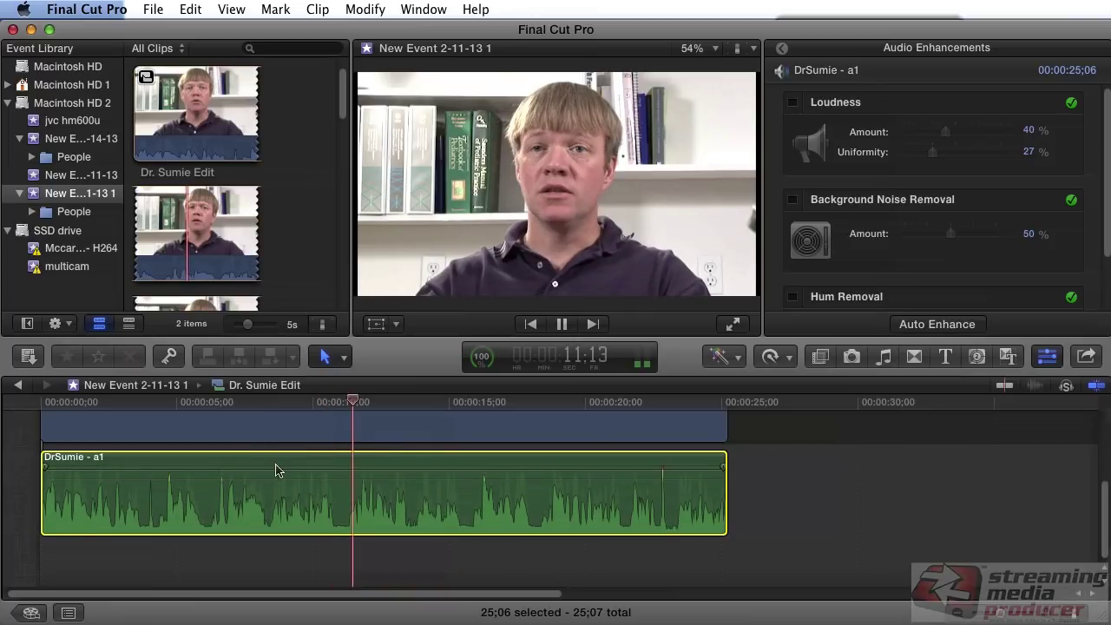
key("space")
left_click(337, 407)
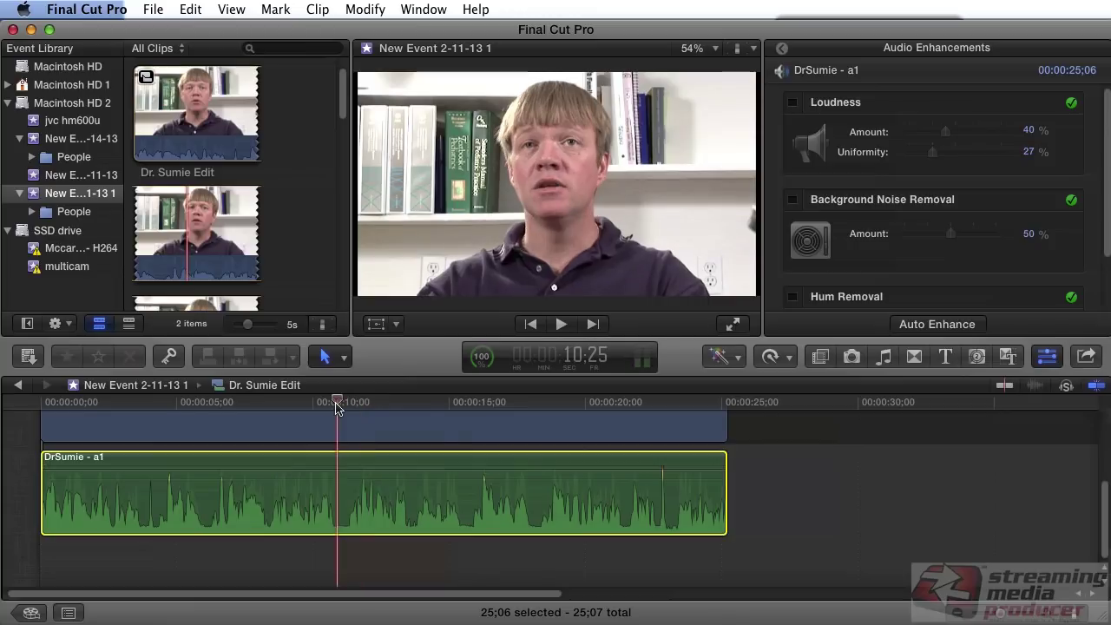
key("space")
key("space")
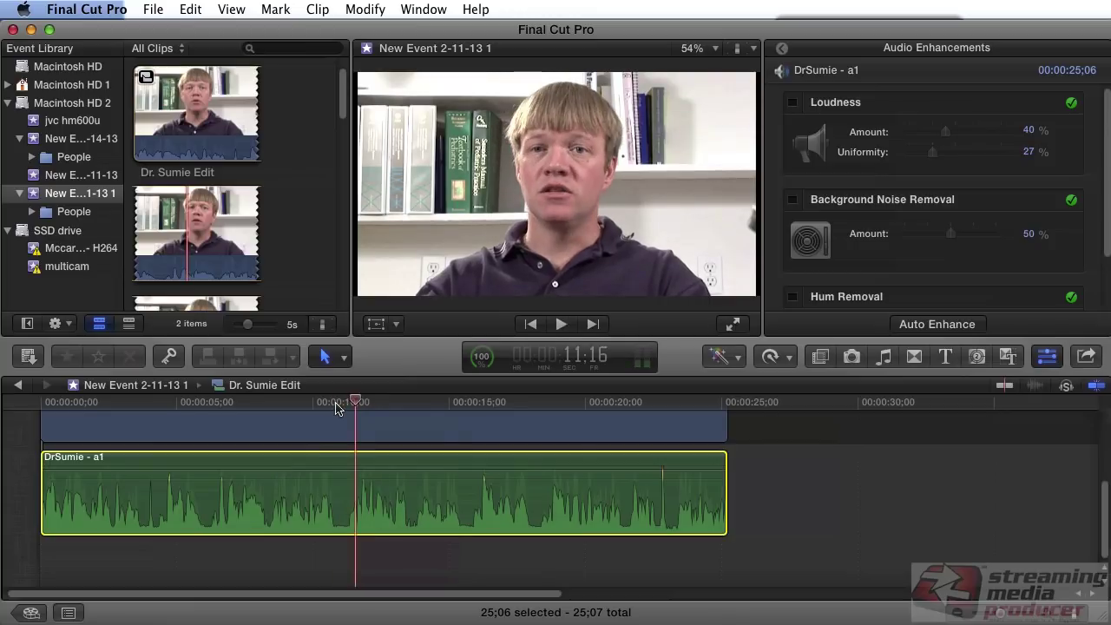
Step: Enable Background Noise Removal on the selected audio clip and play the passage around the ten-second mark twice
left_click(816, 207)
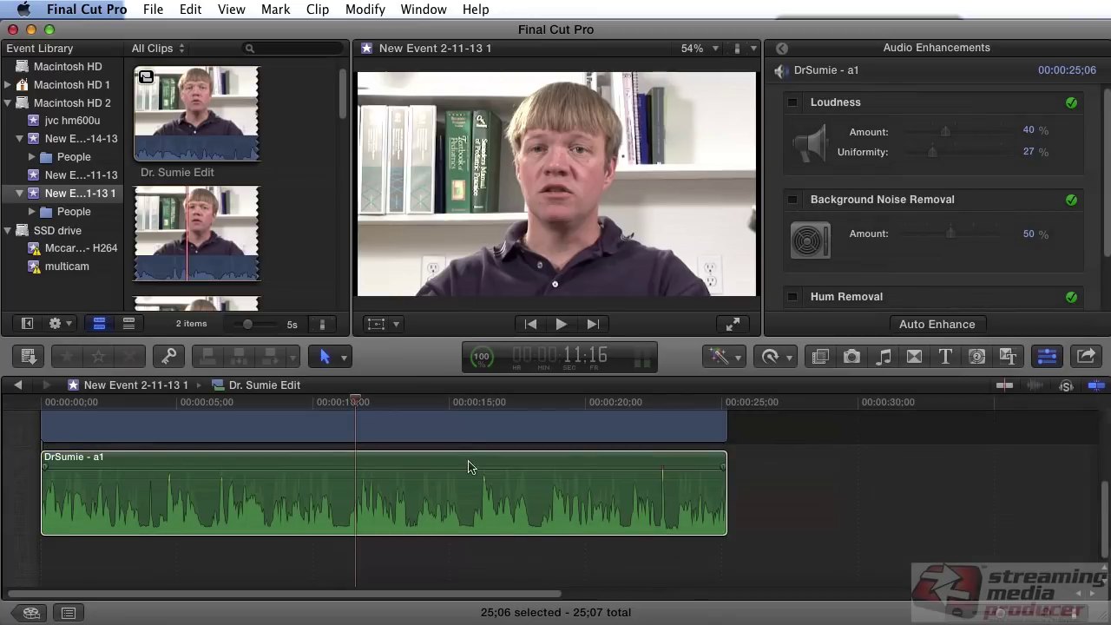
left_click(470, 462)
left_click(794, 200)
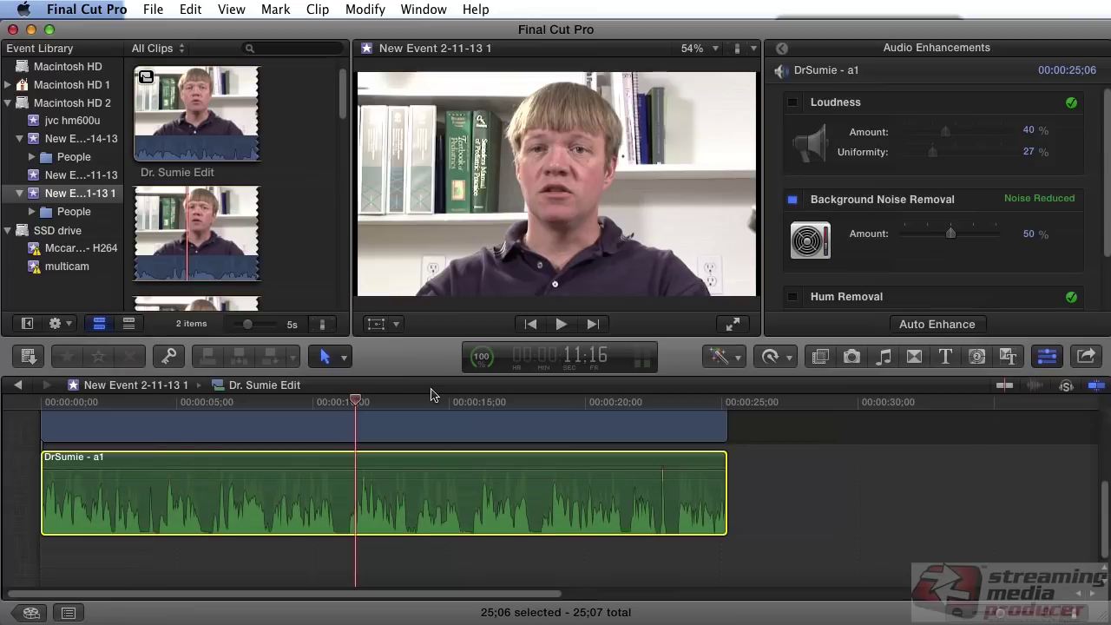
left_click_drag(355, 400, 329, 405)
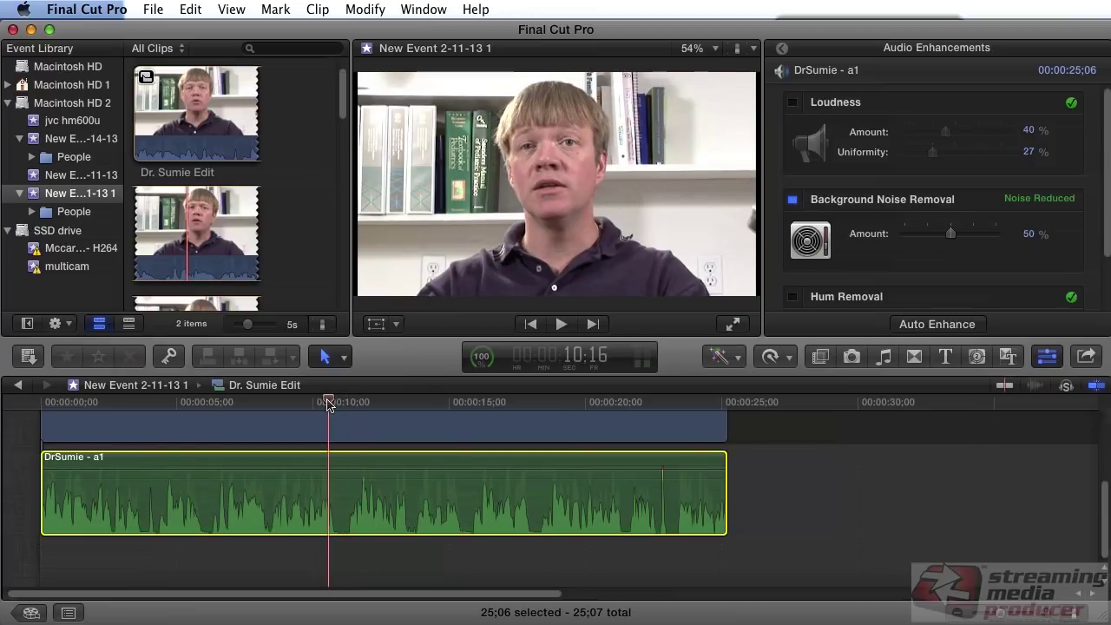
key("space")
key("space")
left_click(328, 403)
key("space")
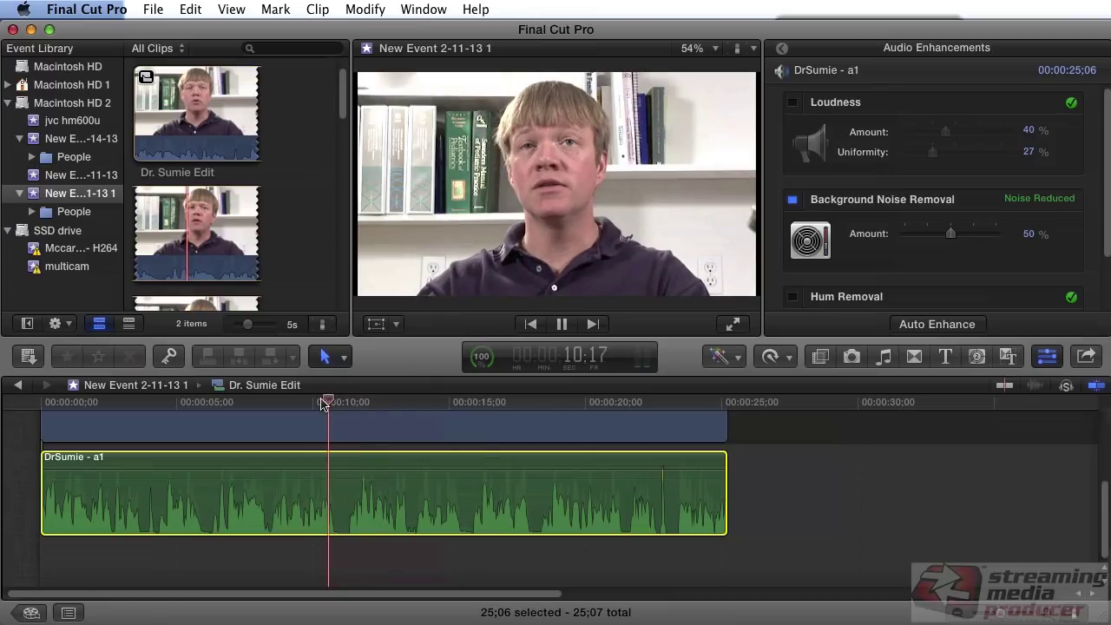
key("space")
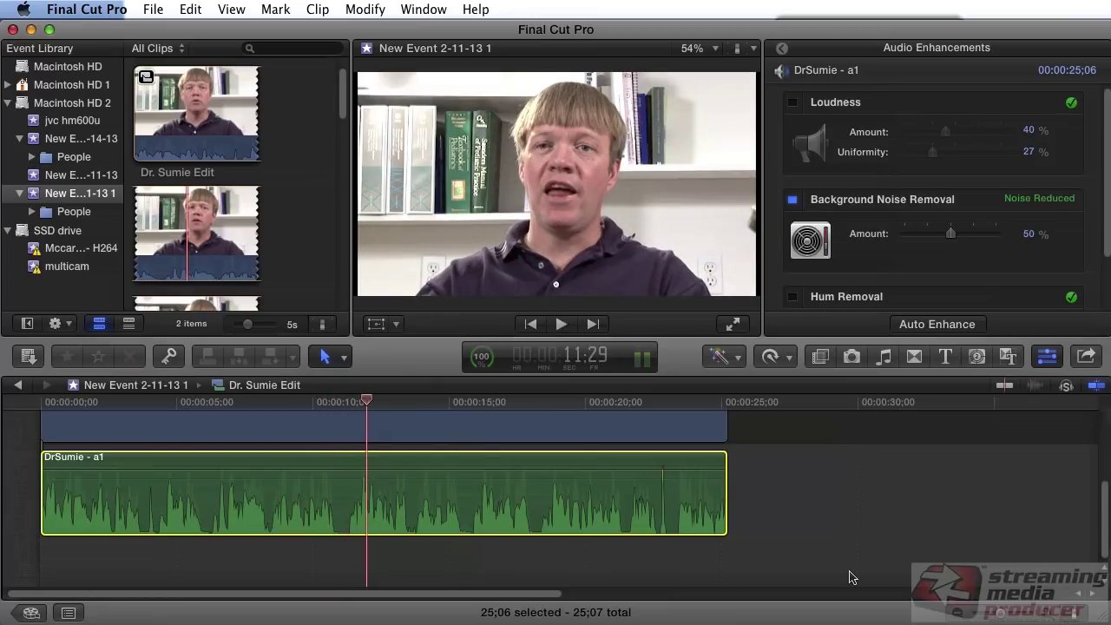
Step: Play the passage around the ten-second mark with Background Noise Removal turned off, and turn it back on
left_click(1007, 617)
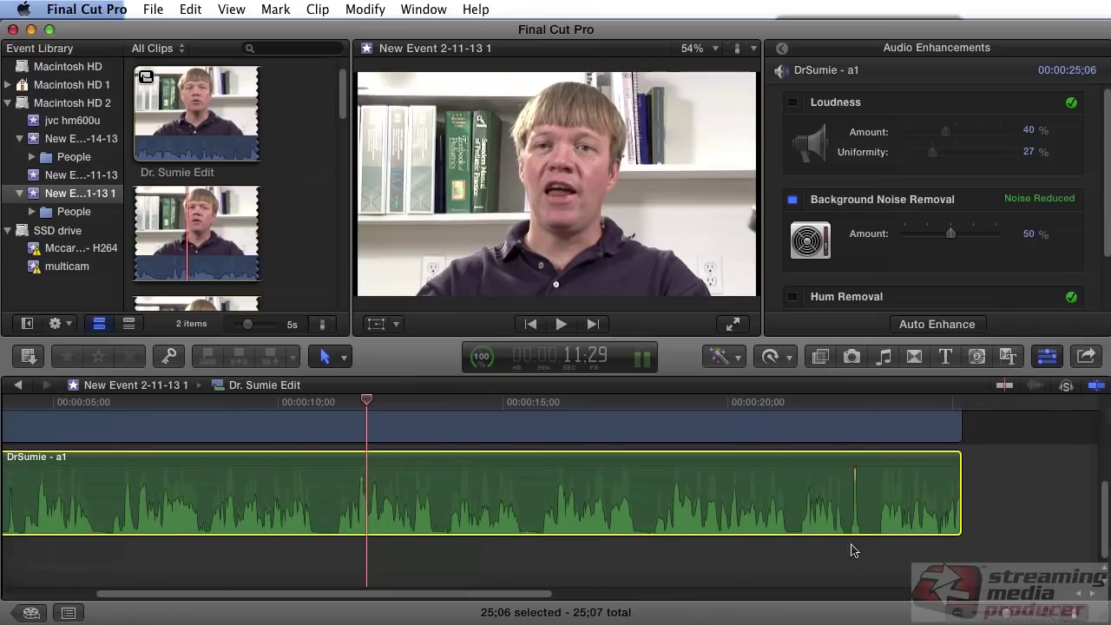
left_click(291, 403)
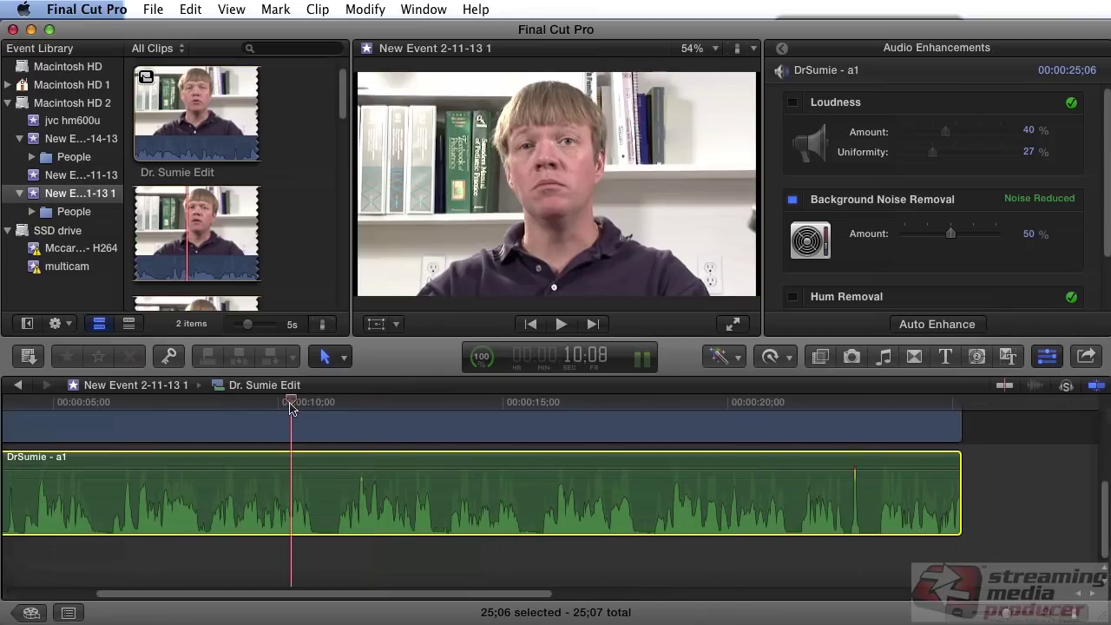
left_click(793, 199)
key("space")
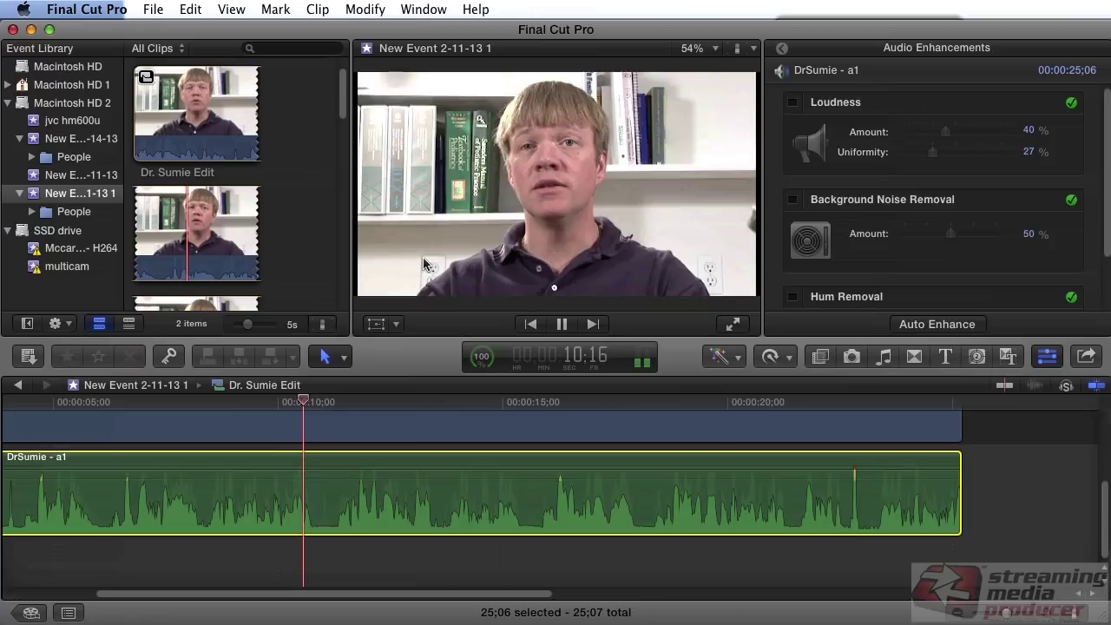
key("space")
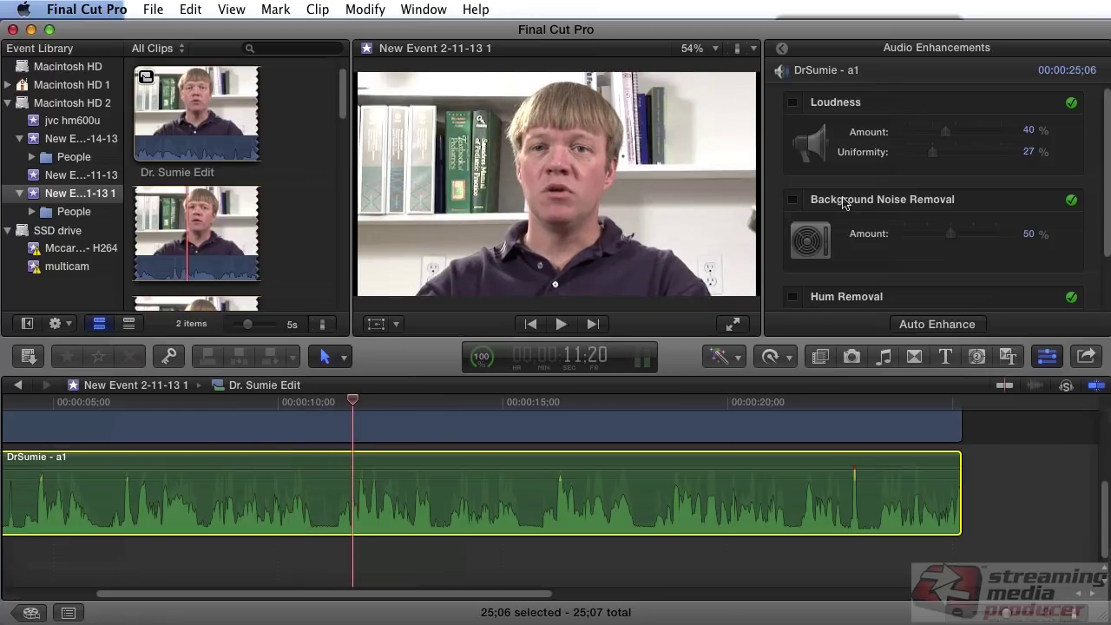
left_click(793, 200)
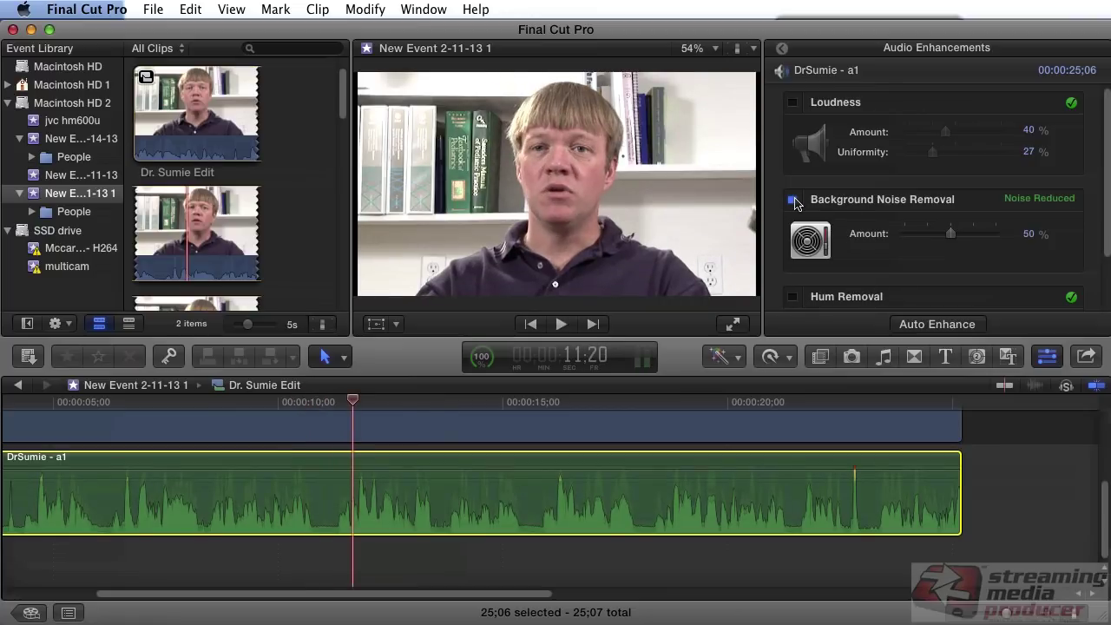
Step: Play the noise-reduced audio twice from around the ten-second mark
left_click_drag(353, 402, 296, 401)
key("space")
key("space")
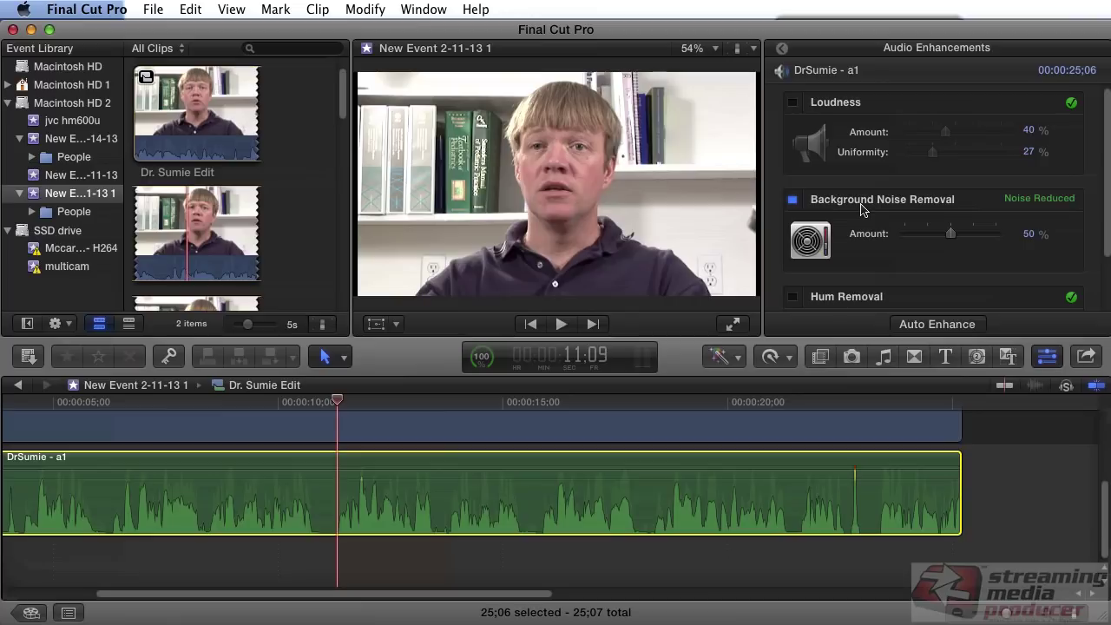
left_click(314, 402)
key("space")
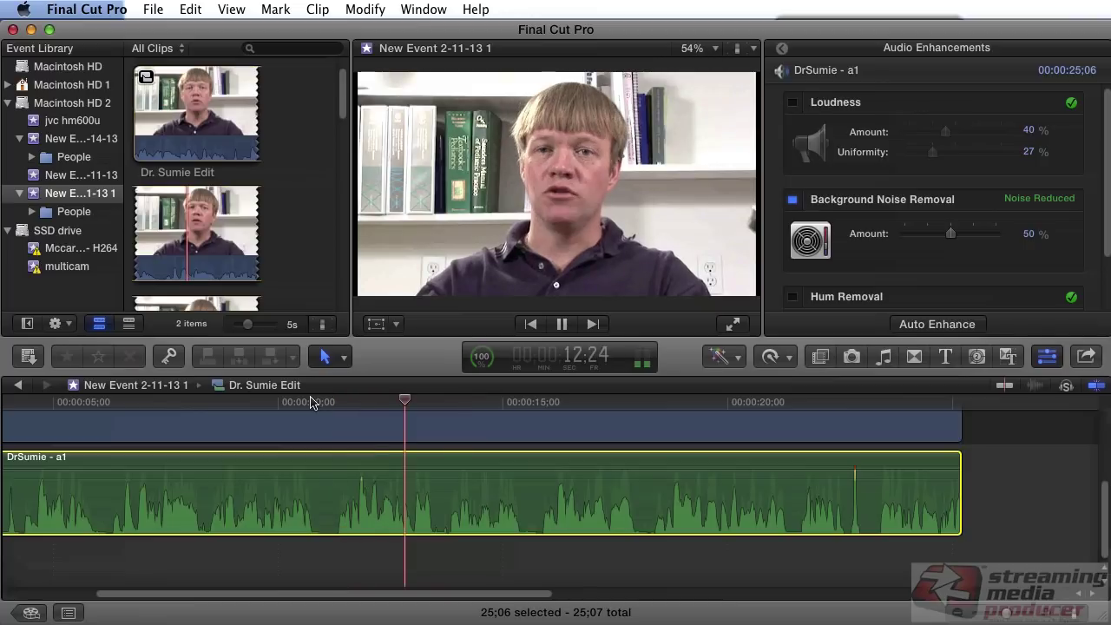
key("space")
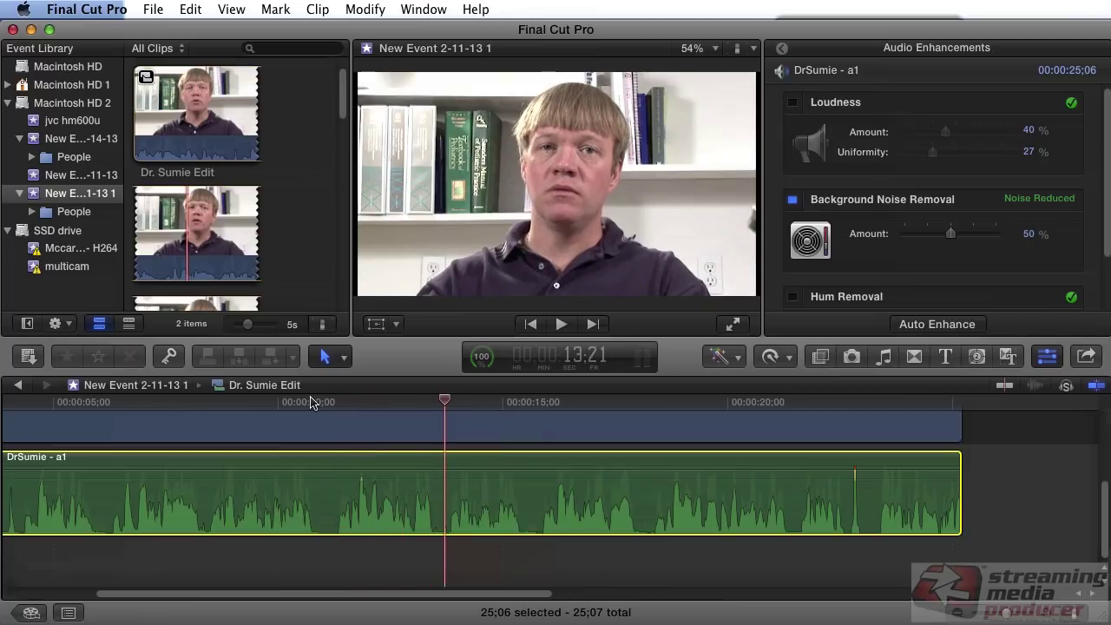
Step: Set the Background Noise Removal amount to 40% and play the passage around the ten-second mark
left_click_drag(952, 246, 944, 240)
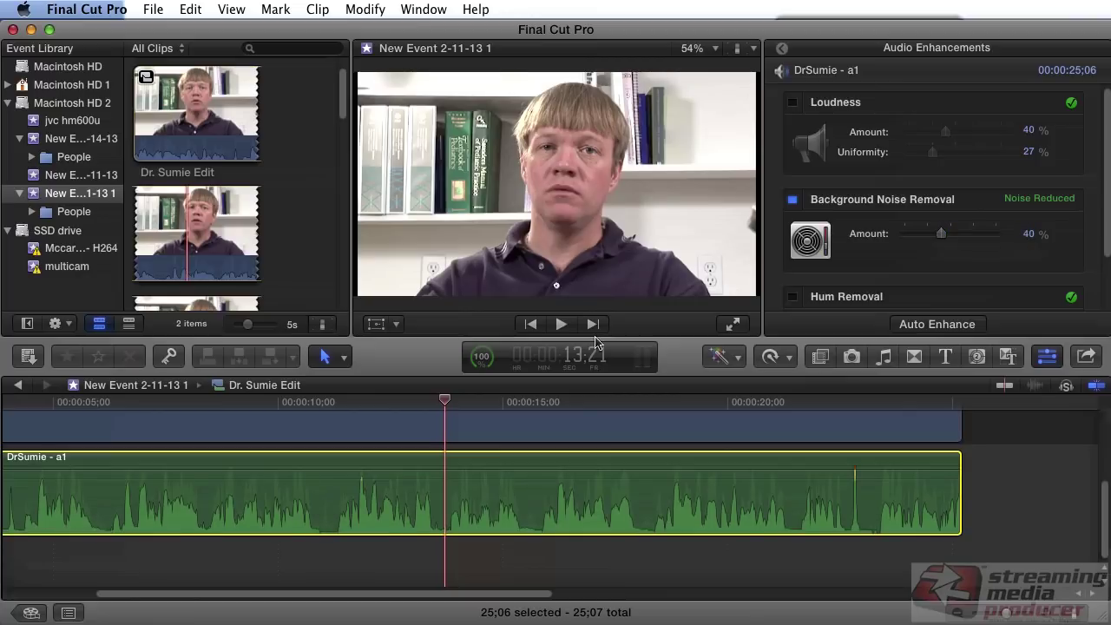
left_click(323, 405)
key("space")
key("space")
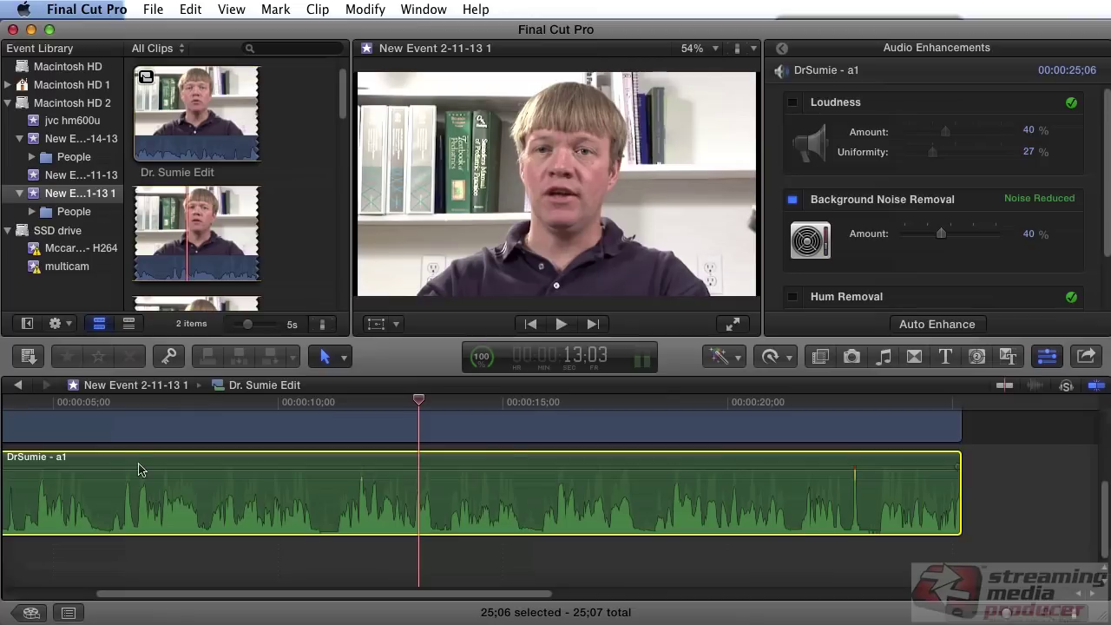
Step: Play the audio around the four-second mark to listen to the small noise spike
left_click_drag(486, 591, 363, 608)
left_click_drag(405, 472, 411, 469)
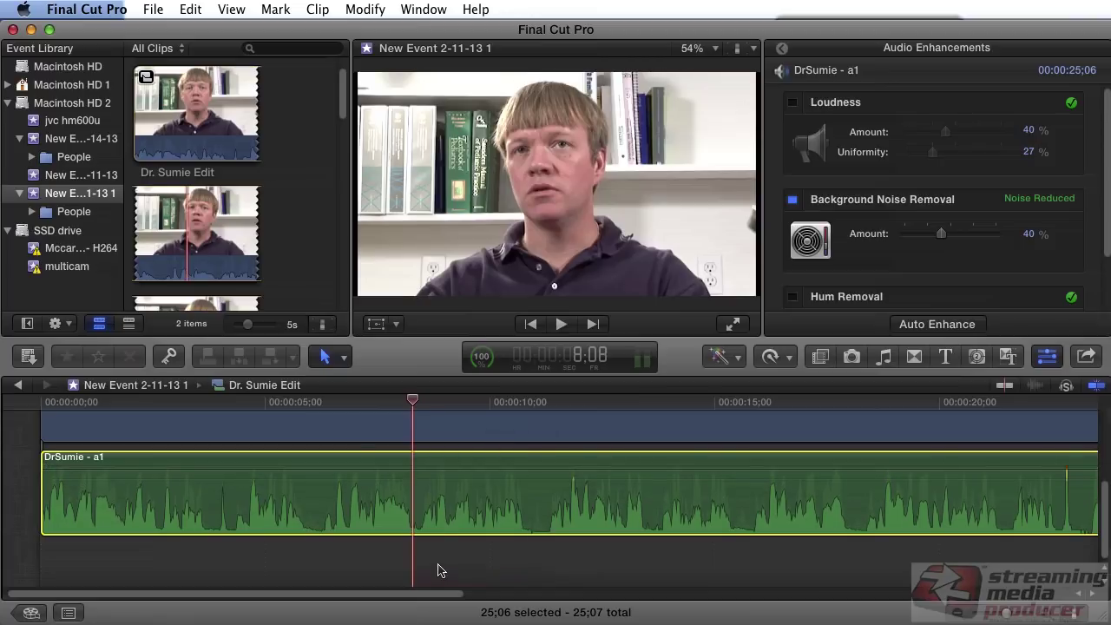
left_click(206, 406)
key("space")
key("space")
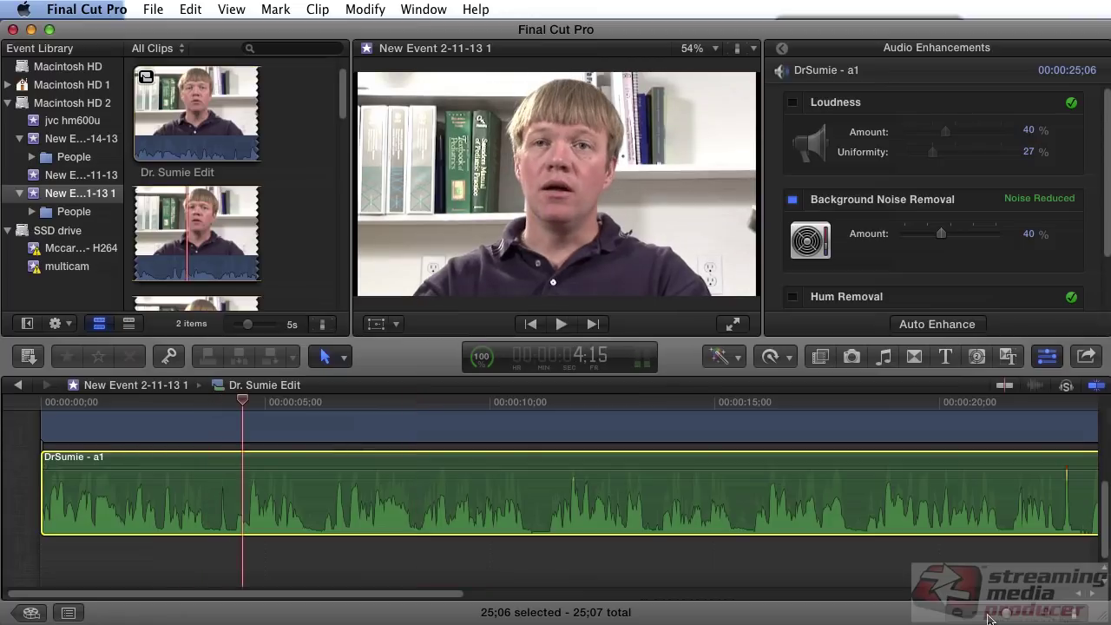
Step: Blade the audio clip at 3:25 and 11 frames further on, isolating the small noise spike near four seconds
left_click(1010, 616)
left_click_drag(1010, 617, 1018, 617)
left_click_drag(360, 597, 280, 598)
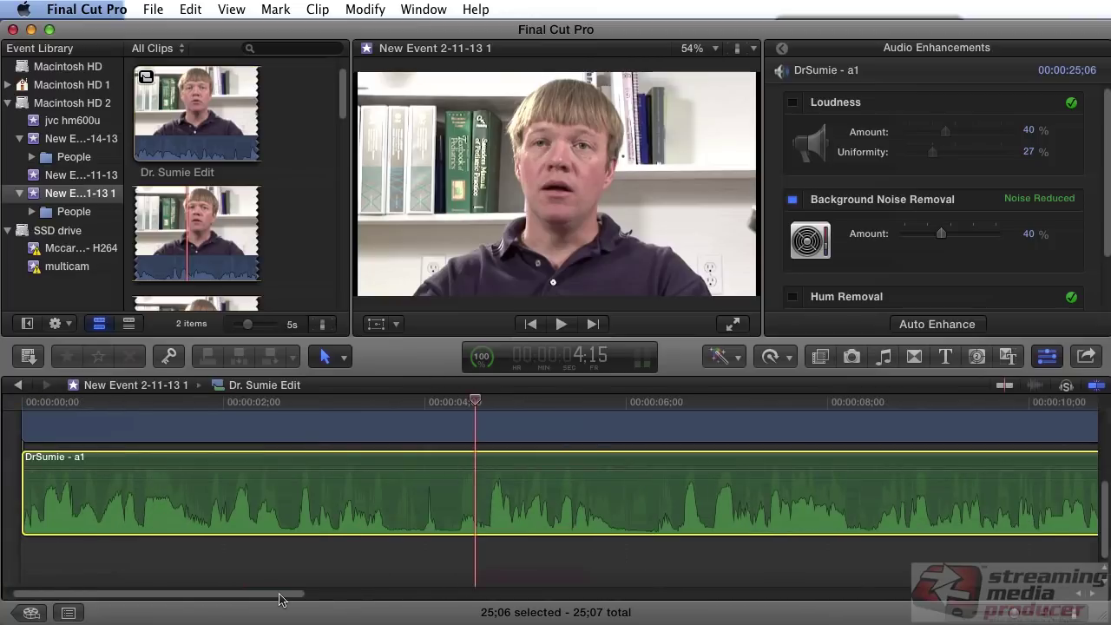
left_click(422, 403)
left_click_drag(423, 403, 410, 402)
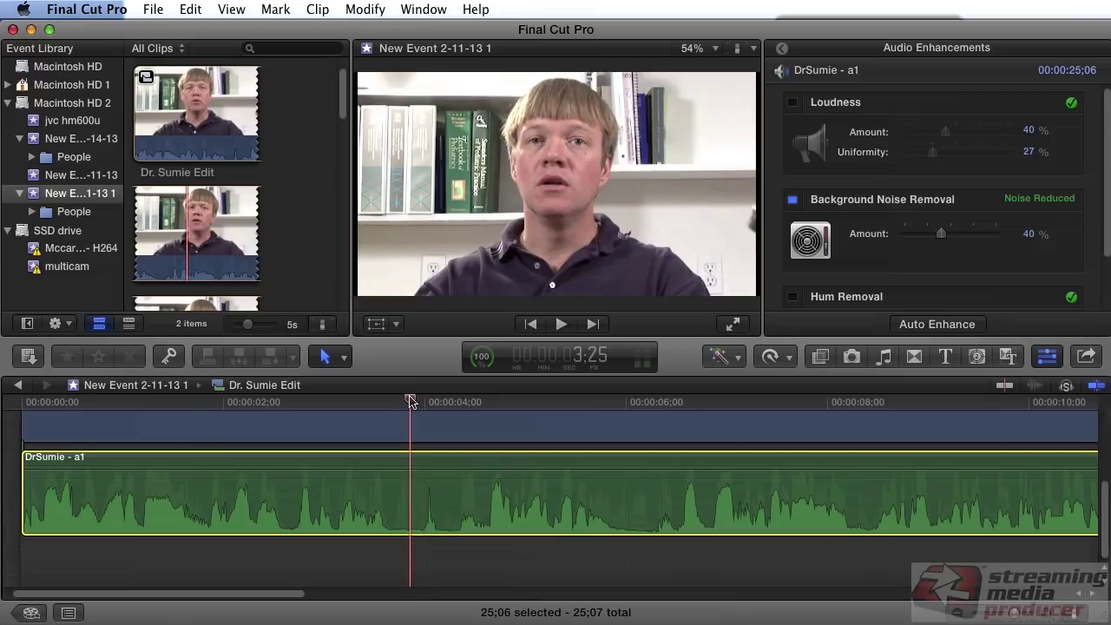
key("a")
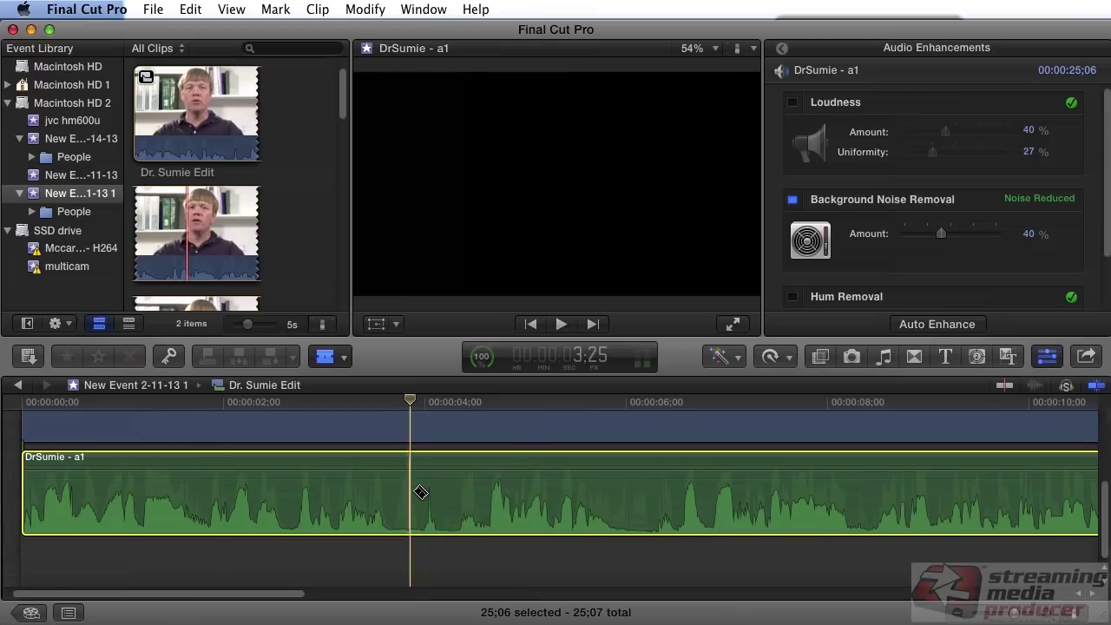
key("super+b")
key("super+b")
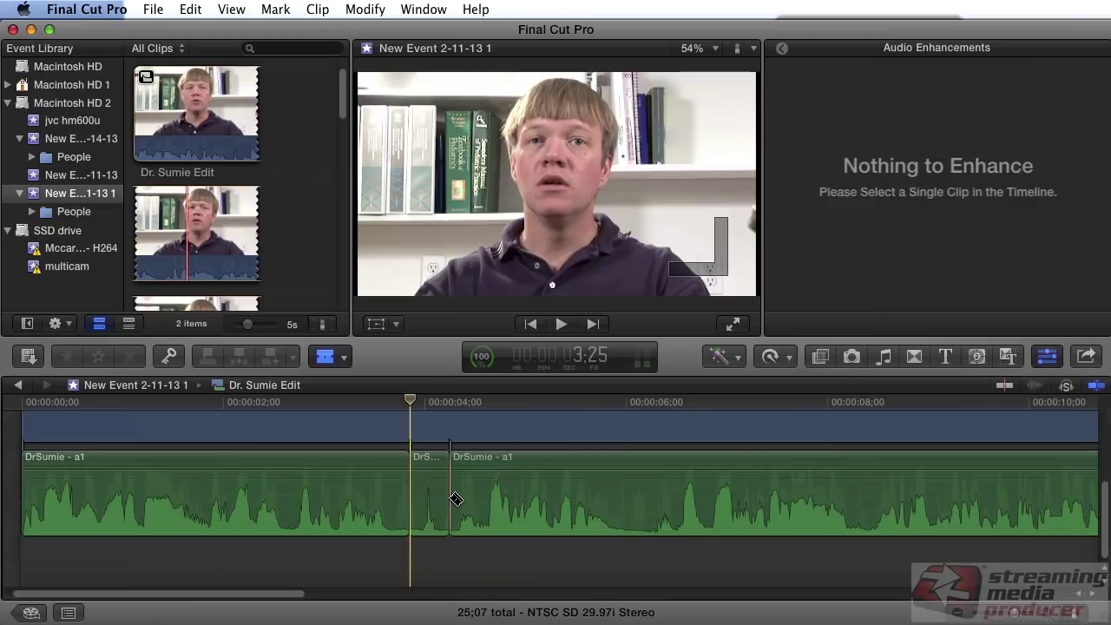
key("a")
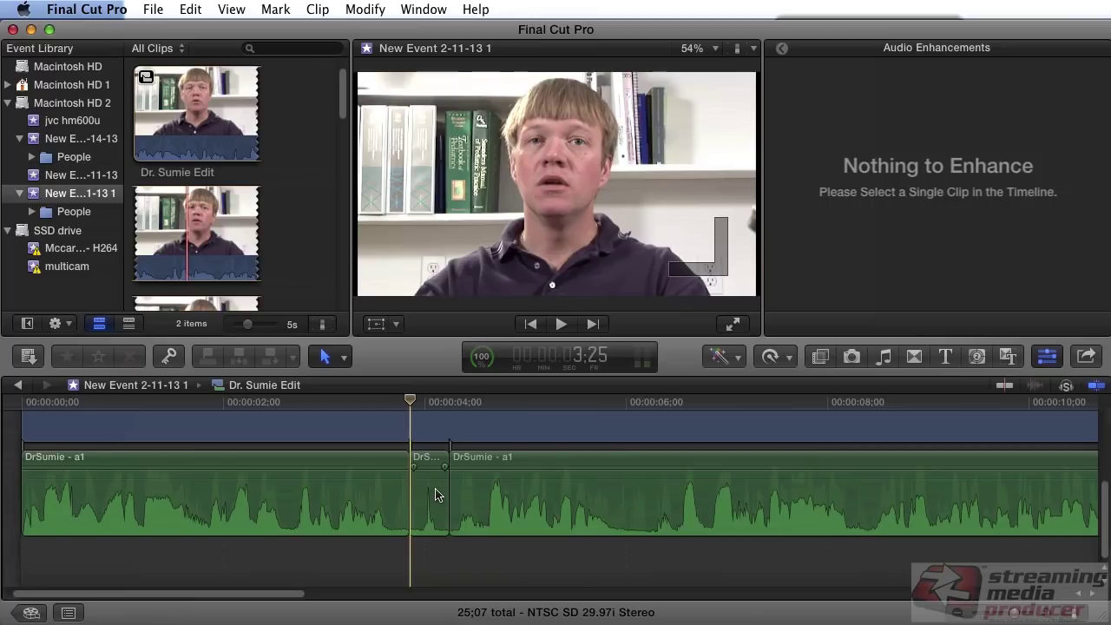
Step: Try deleting the isolated noise segment, and undo the deletion after playing across the gap
left_click(431, 467)
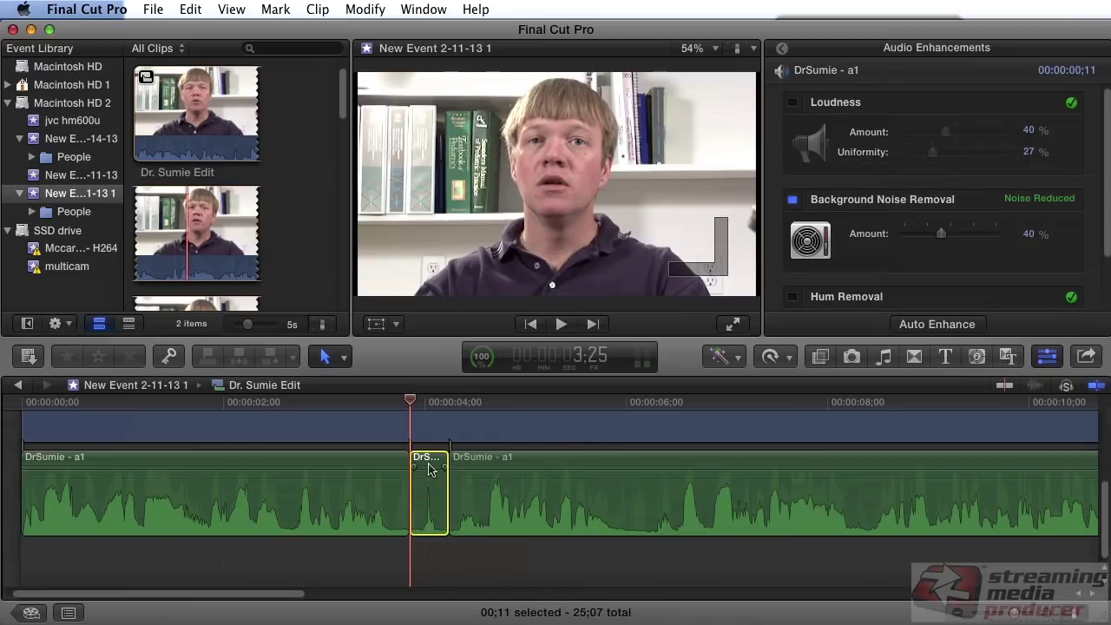
key("Delete")
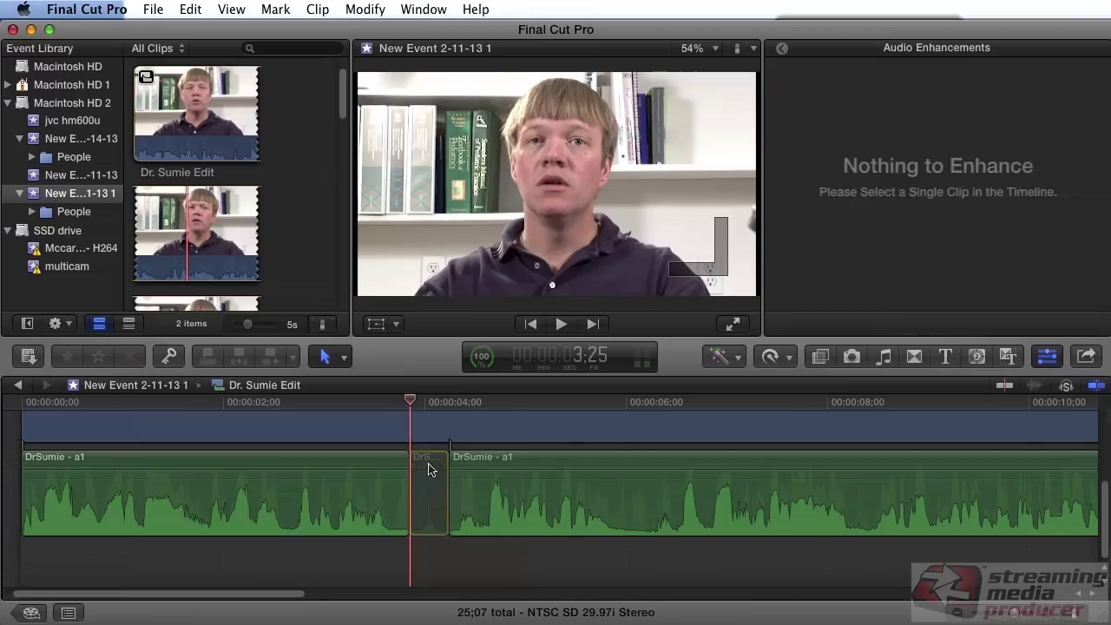
left_click(182, 405)
key("space")
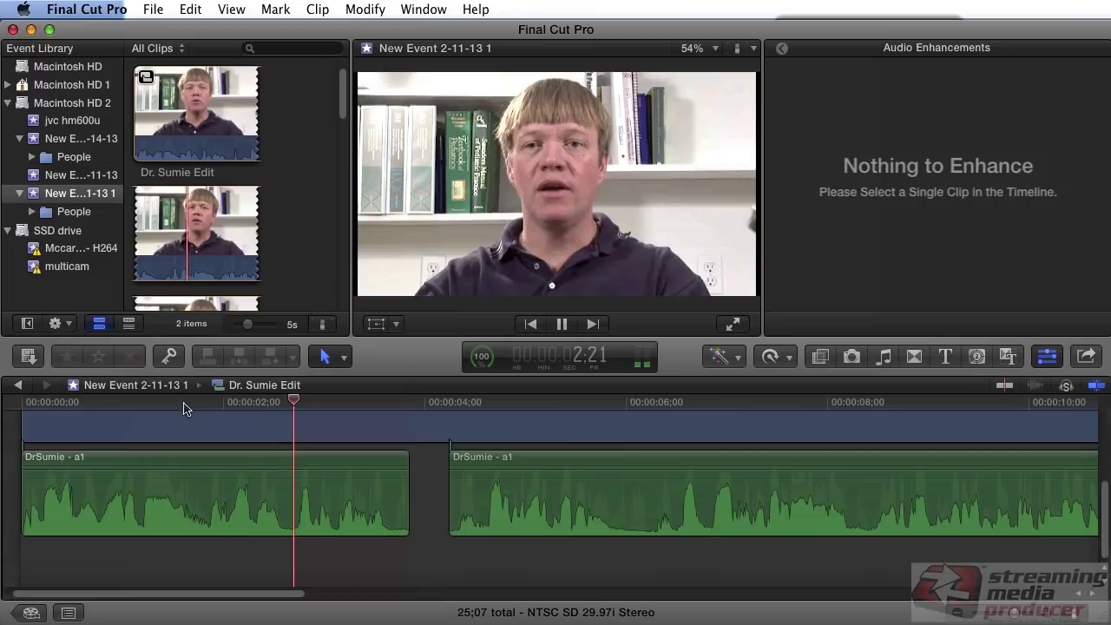
key("space")
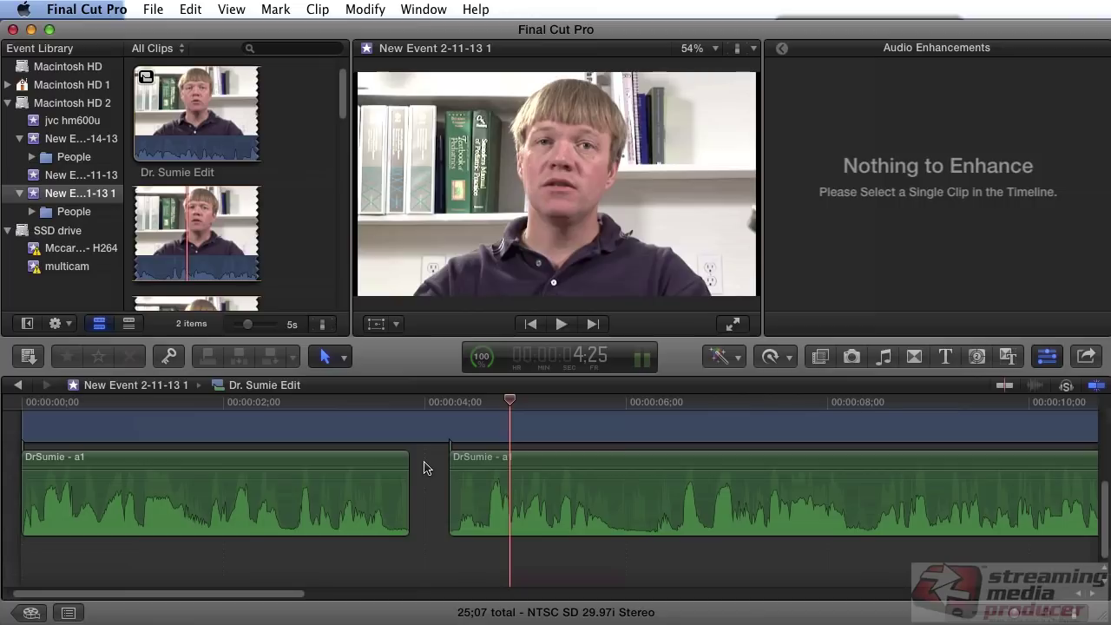
key("super+z")
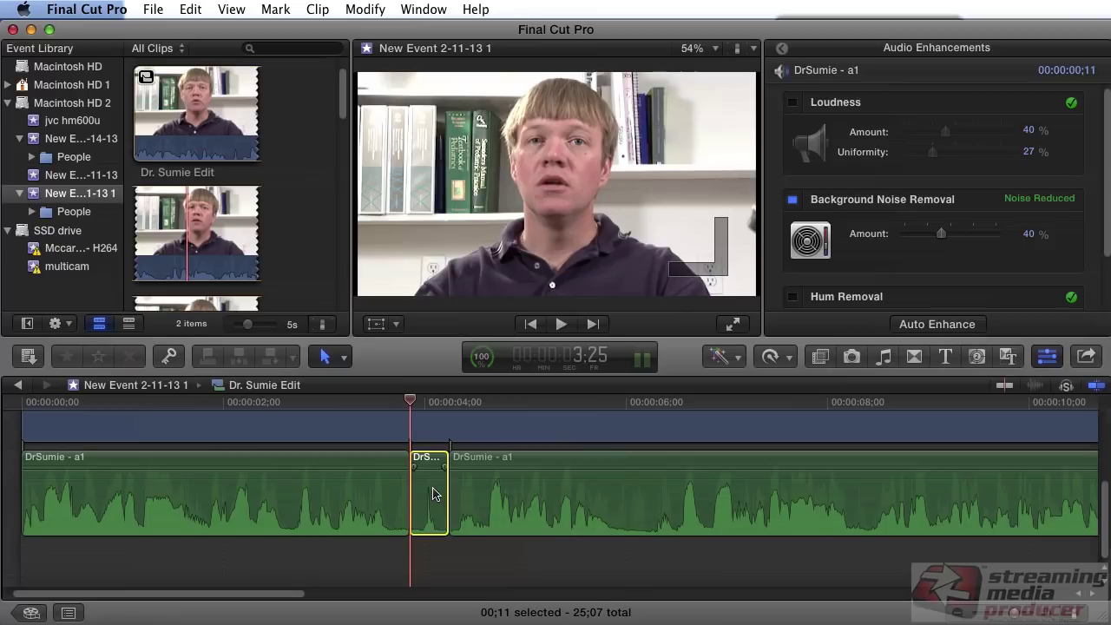
Step: Slip the content of the short audio segment at 3:25 with the Trim tool so quiet background replaces the noise spike
key("t")
left_click_drag(433, 489, 430, 487)
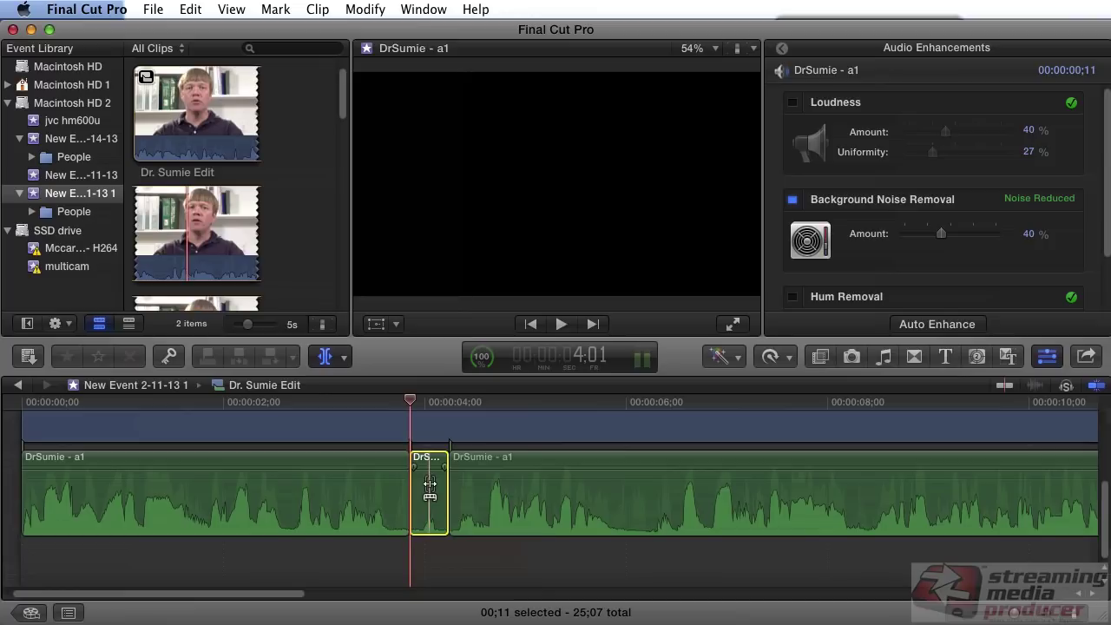
left_click_drag(430, 486, 219, 485)
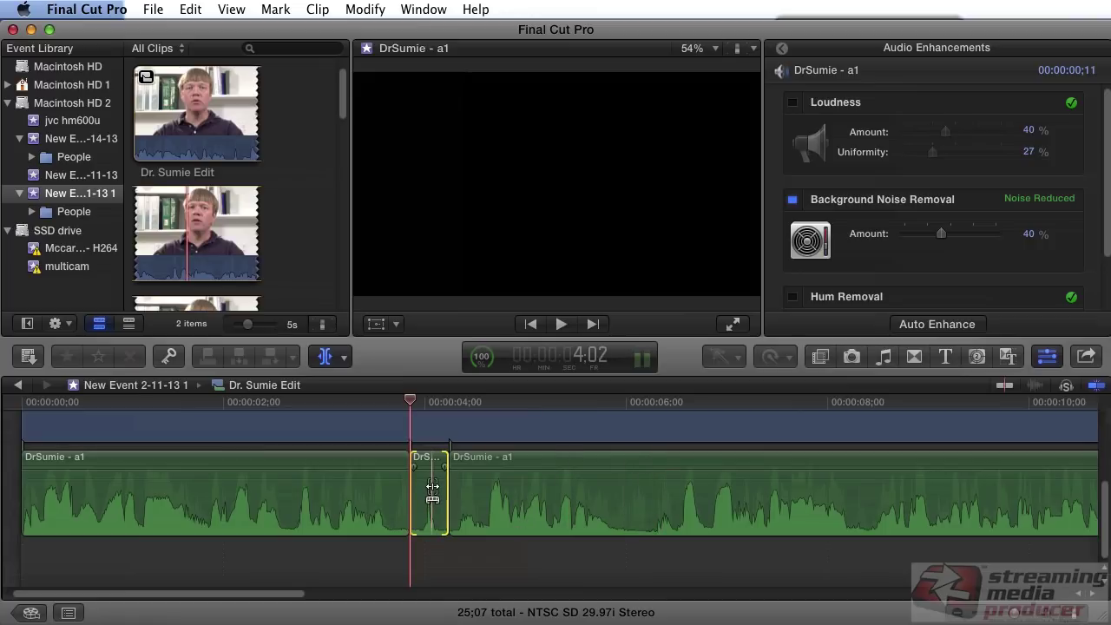
left_click_drag(433, 488, 217, 488)
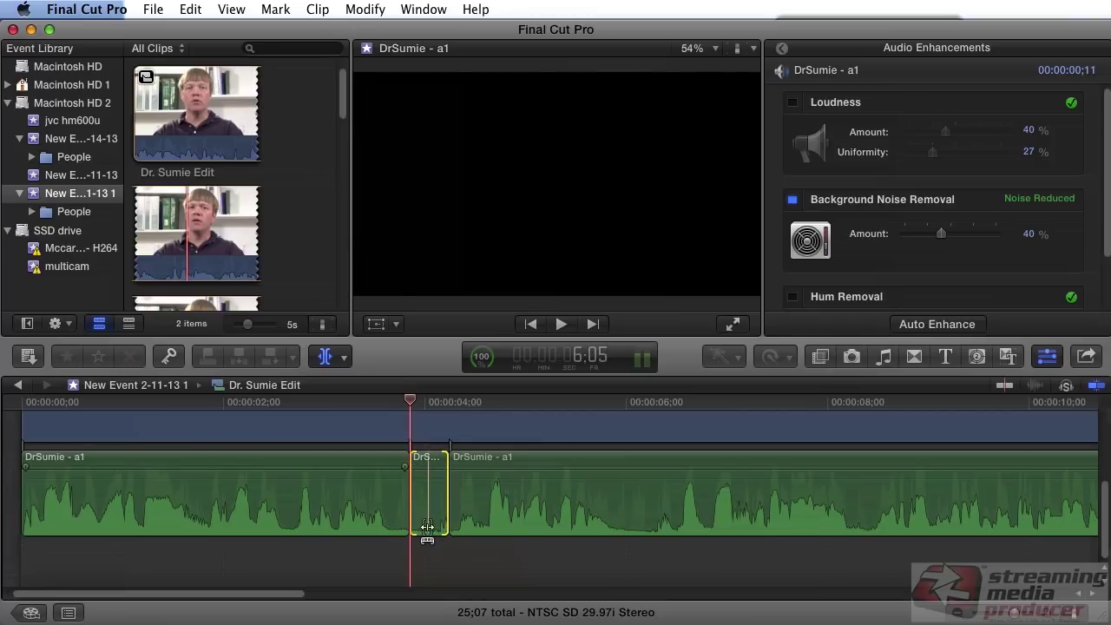
left_click_drag(427, 521, 436, 514)
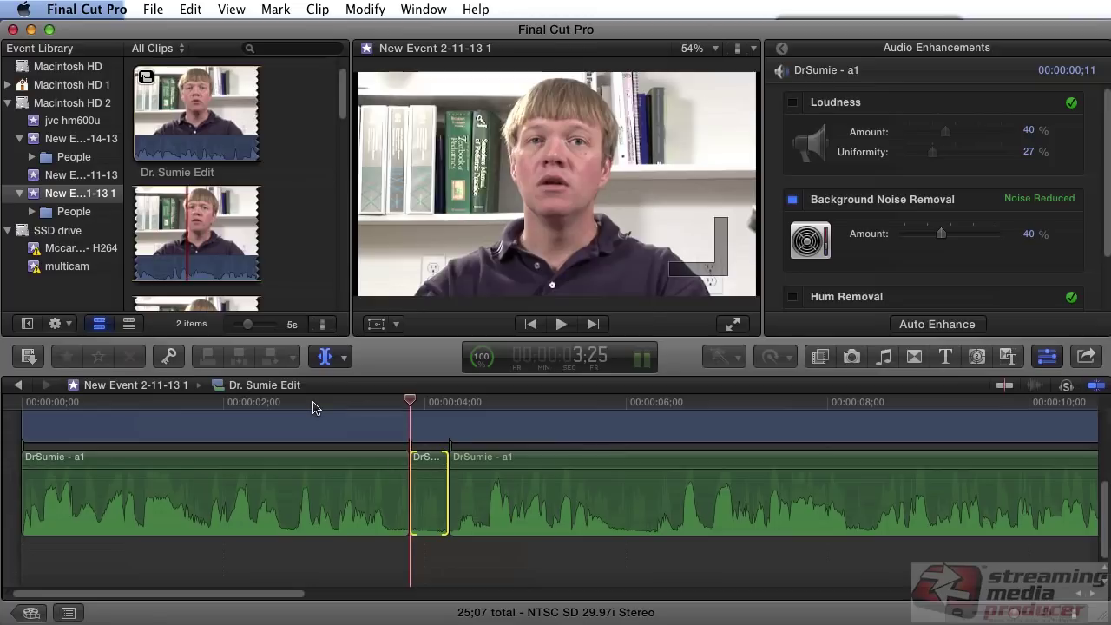
Step: Play twice across the slipped segment from about the three-second mark and return to the Select tool
left_click(315, 402)
key("space")
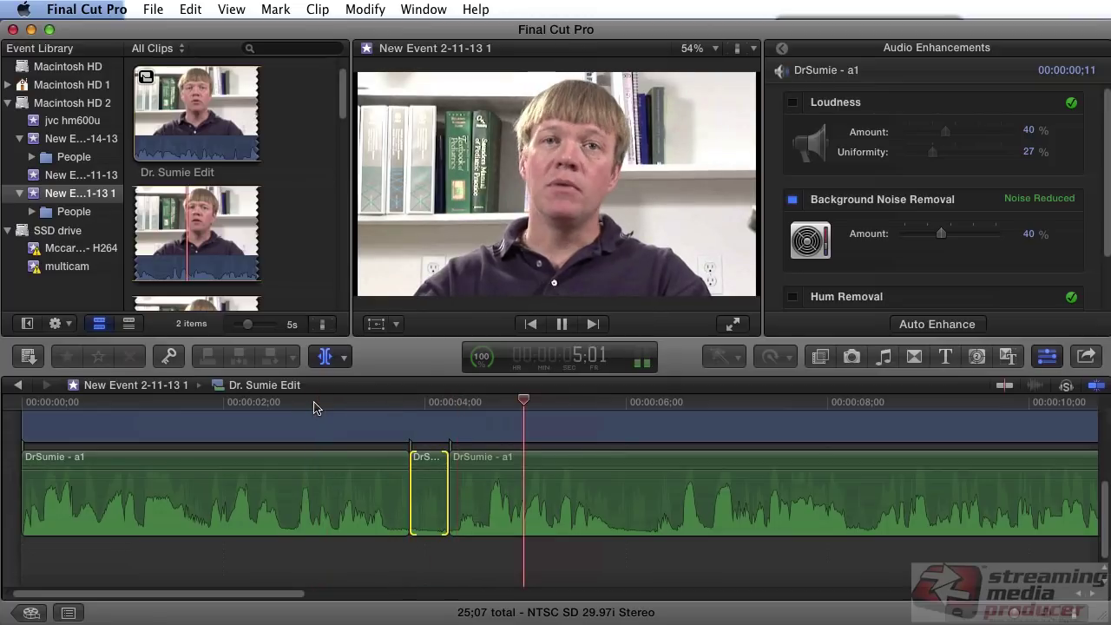
left_click(315, 402)
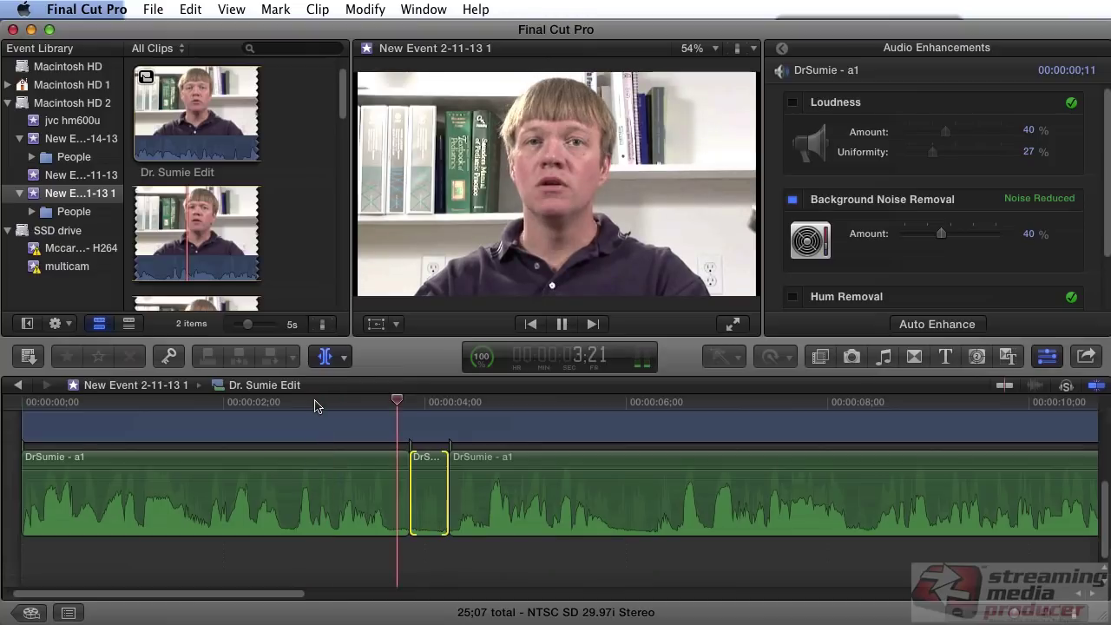
key("space")
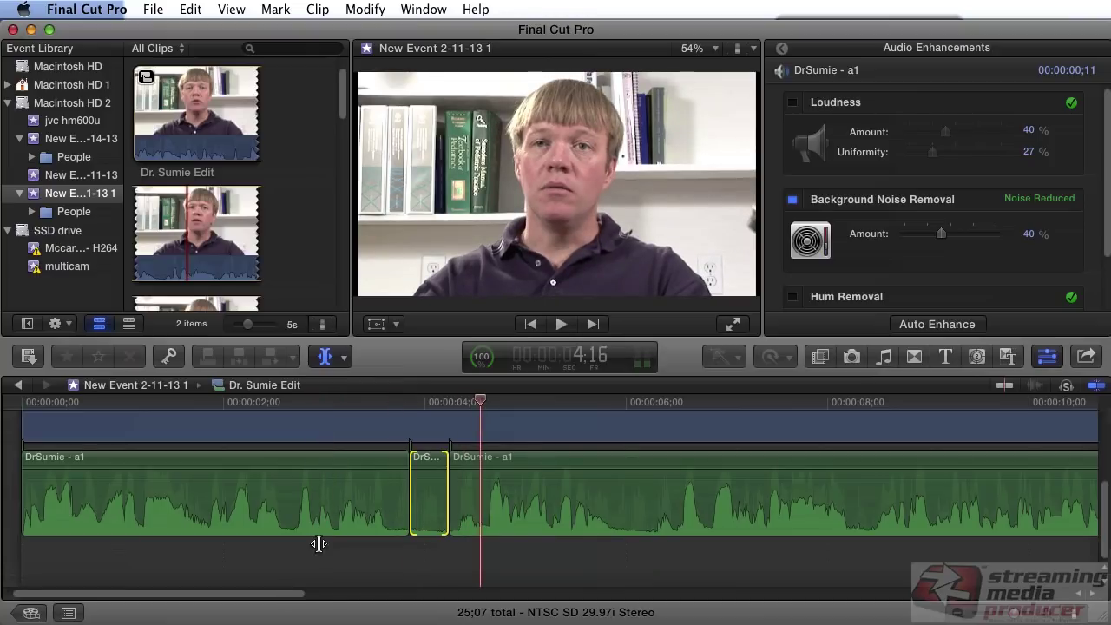
key("a")
Step: Blade the audio clip at 22:21 and 7 frames further on, isolating the loud spike near the end
scroll(385, 597, "right", 2)
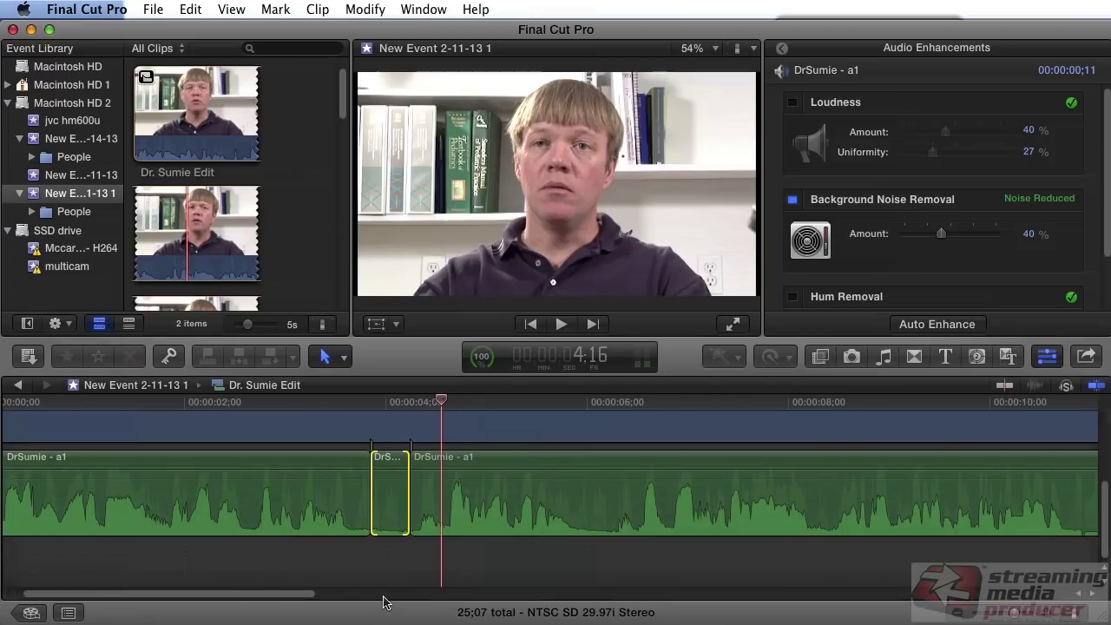
scroll(385, 597, "right", 10)
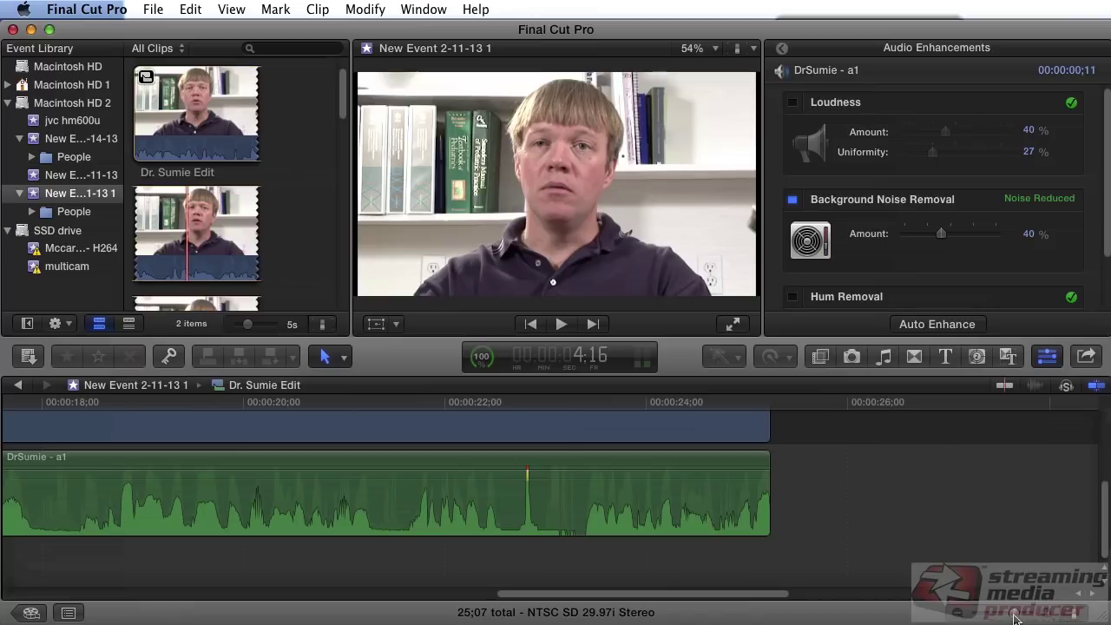
key("super+equal")
left_click(667, 402)
key("space")
left_click(667, 402)
key("r")
left_click_drag(656, 512, 665, 513)
left_click(665, 512)
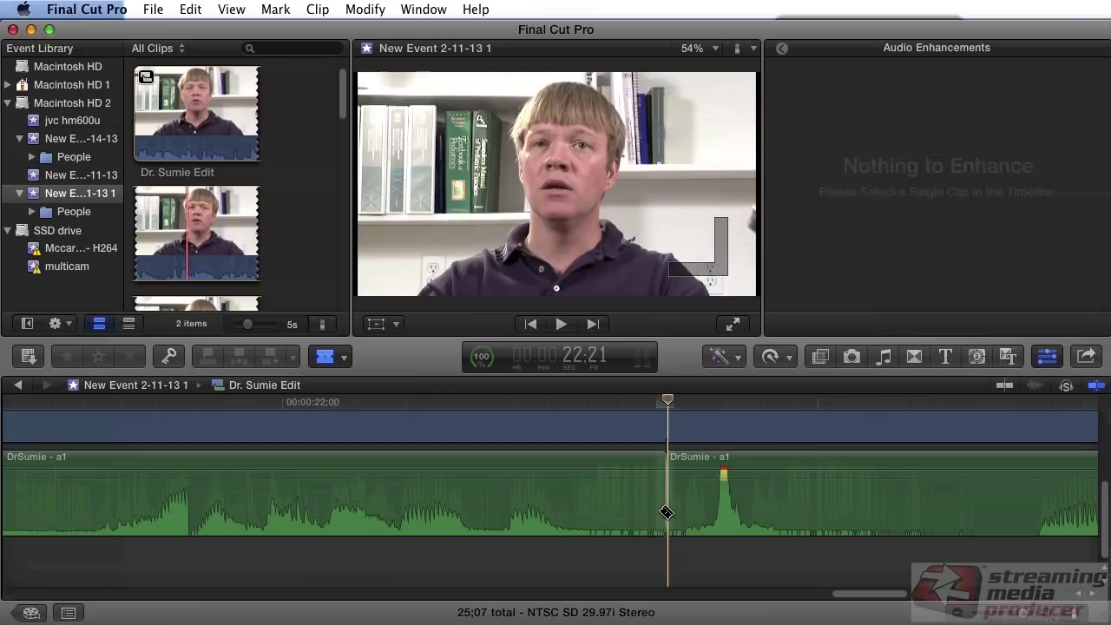
left_click(799, 512)
Step: Slip the content of the isolated segment at 22:21 to quiet background and play the passage across it
key("t")
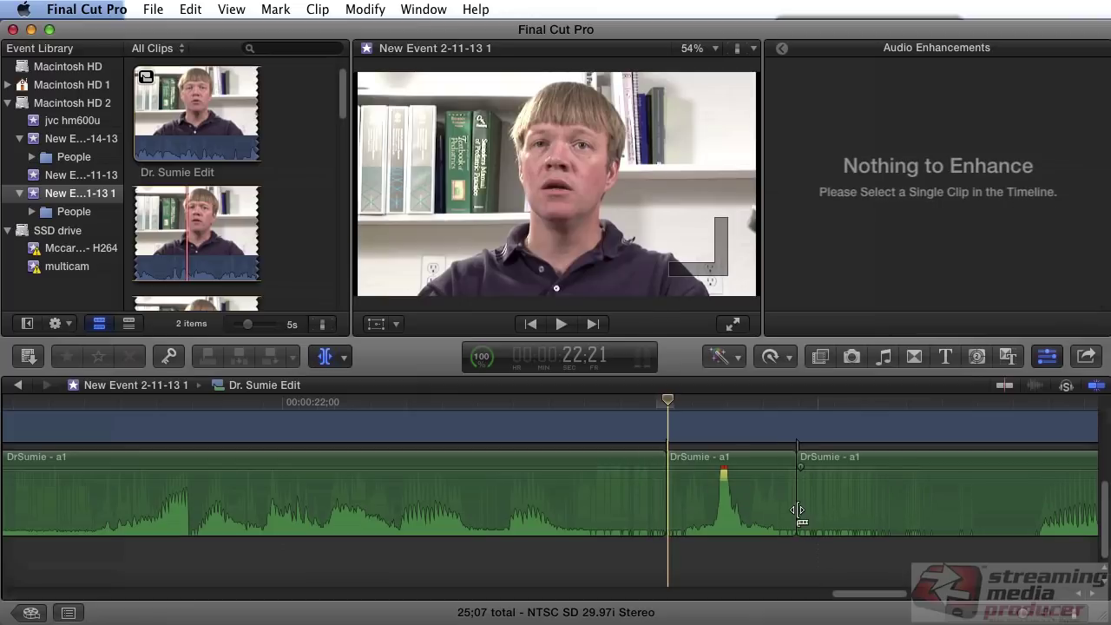
left_click_drag(798, 511, 540, 493)
left_click(484, 409)
key("space")
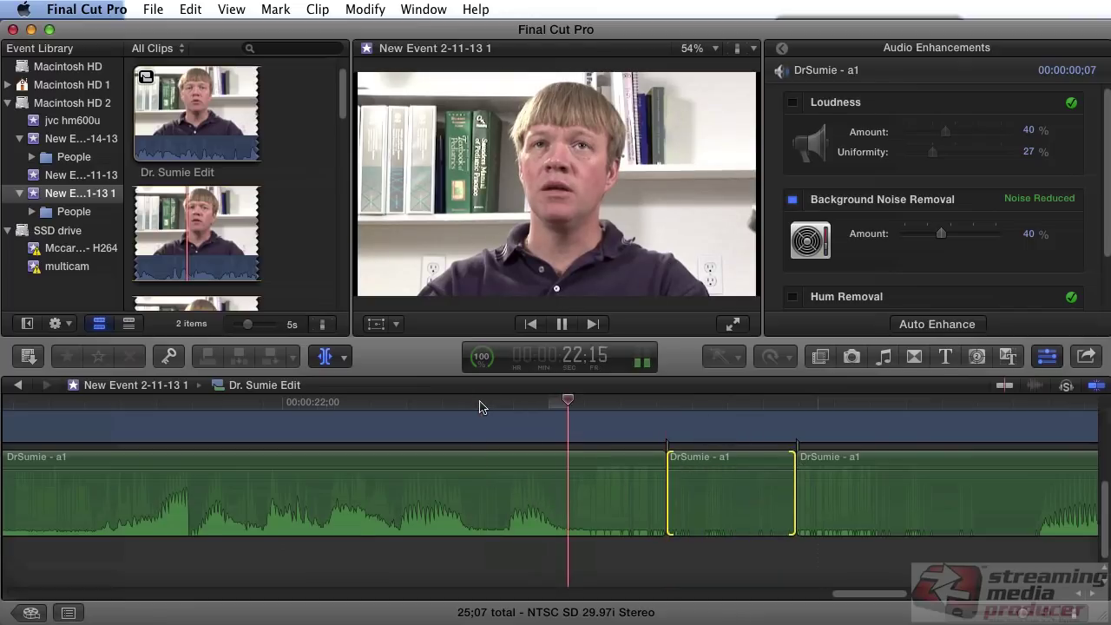
key("space")
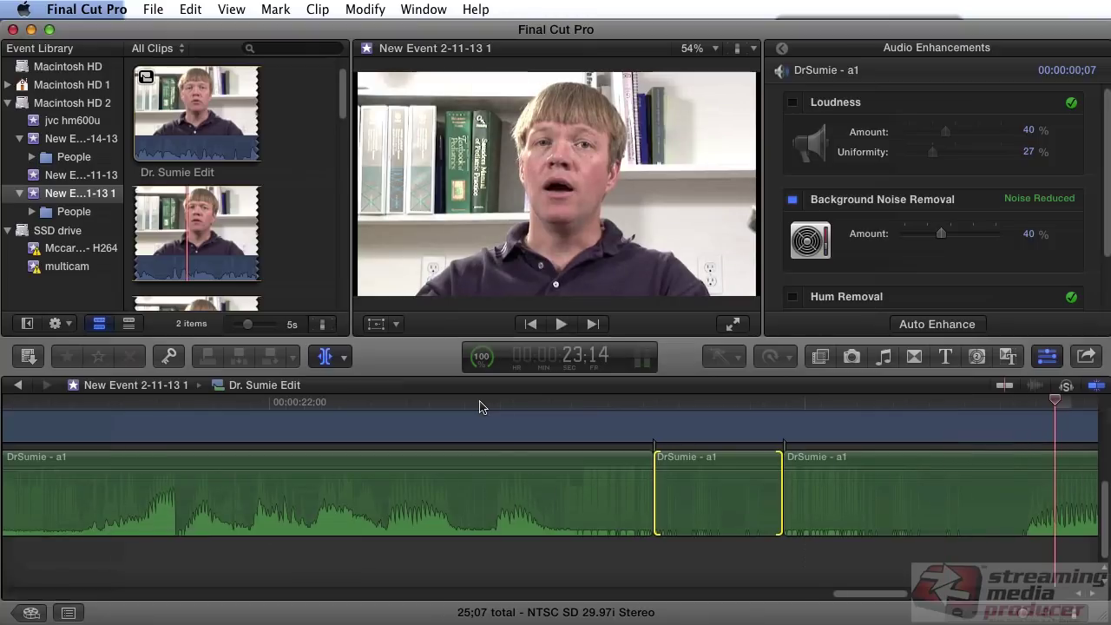